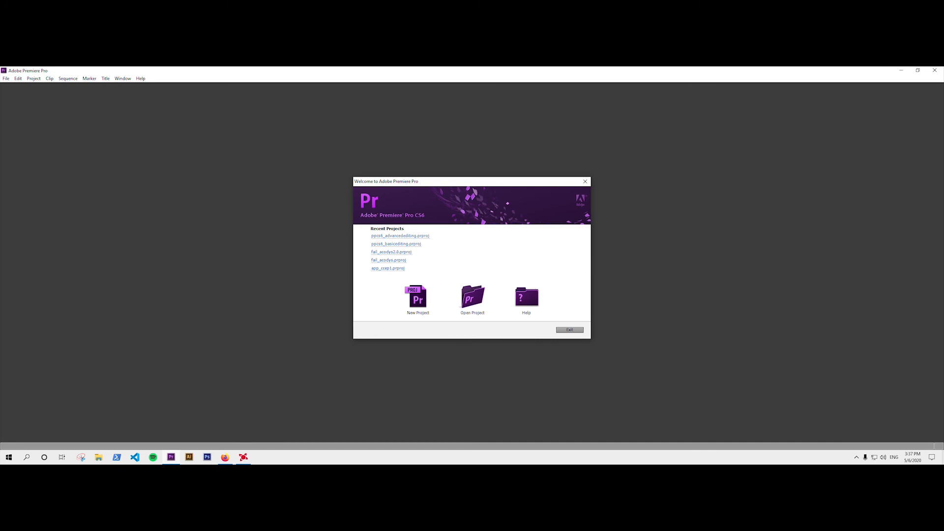
Step: Open the recent project ppcs6_advancedediting.prproj and load the clip 2020.05.01-18.38.mp4 as the source
click(421, 241)
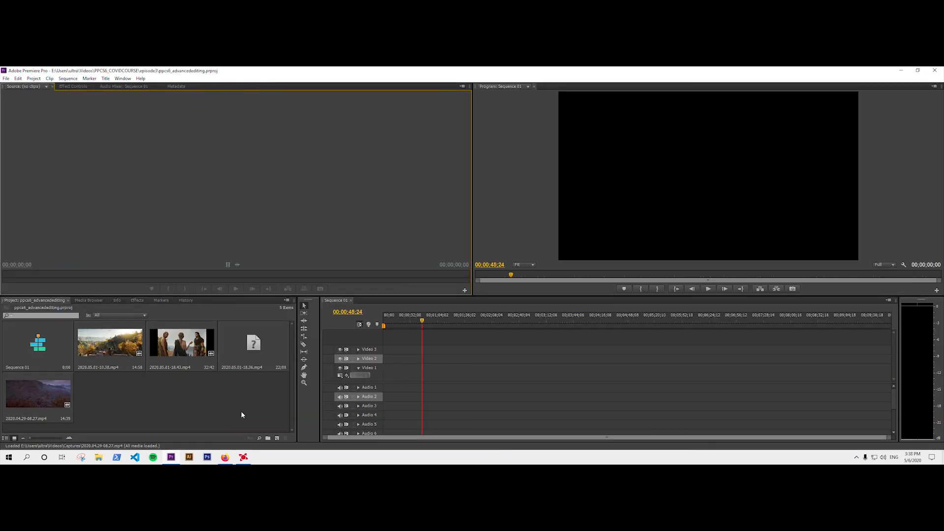
double_click(121, 351)
key(comma)
key(ctrl+z)
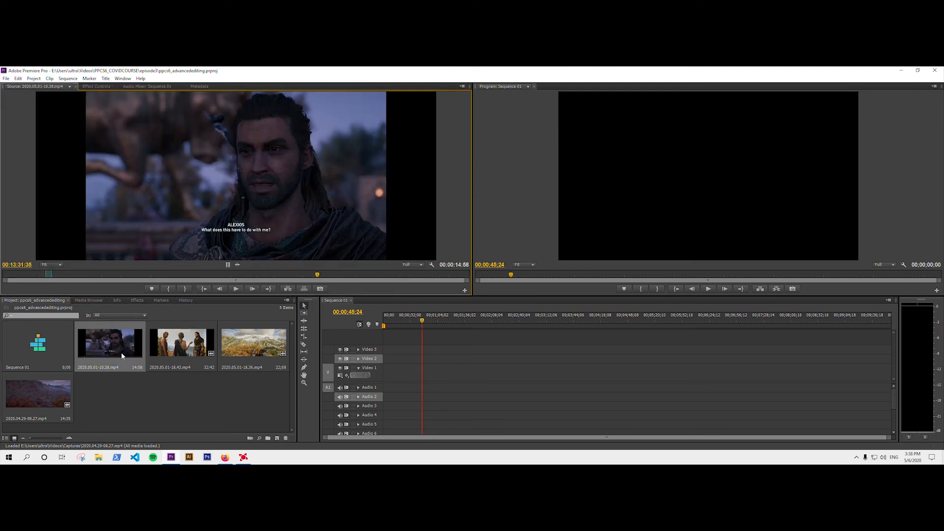
Step: Target Video 1 and Audio 1, return the playhead to the sequence start, and extend the work area past the four-minute mark
click(377, 366)
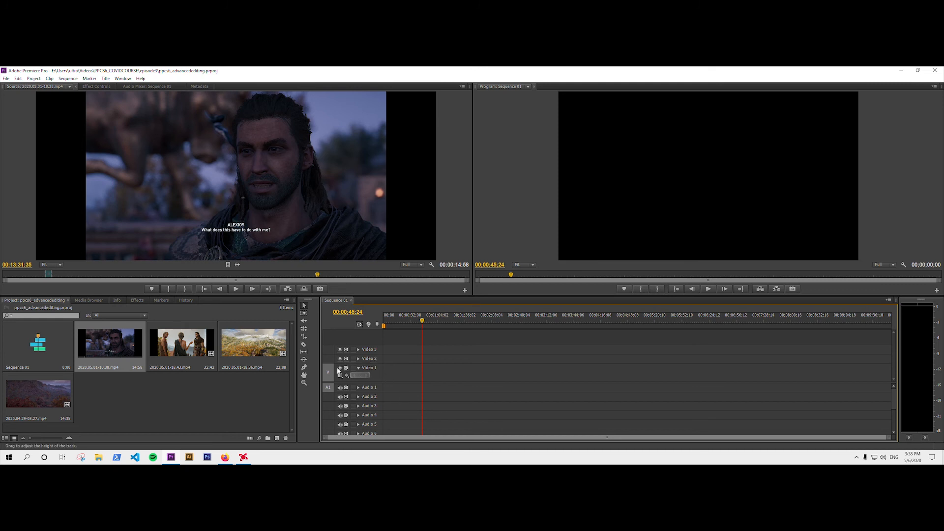
click(372, 369)
click(378, 387)
key(Home)
drag(384, 325, 618, 327)
Step: Overwrite 2020.05.01-18.38.mp4 and 2020.05.01-18.36.mp4 back to back onto Video 1 from the sequence start
click(115, 350)
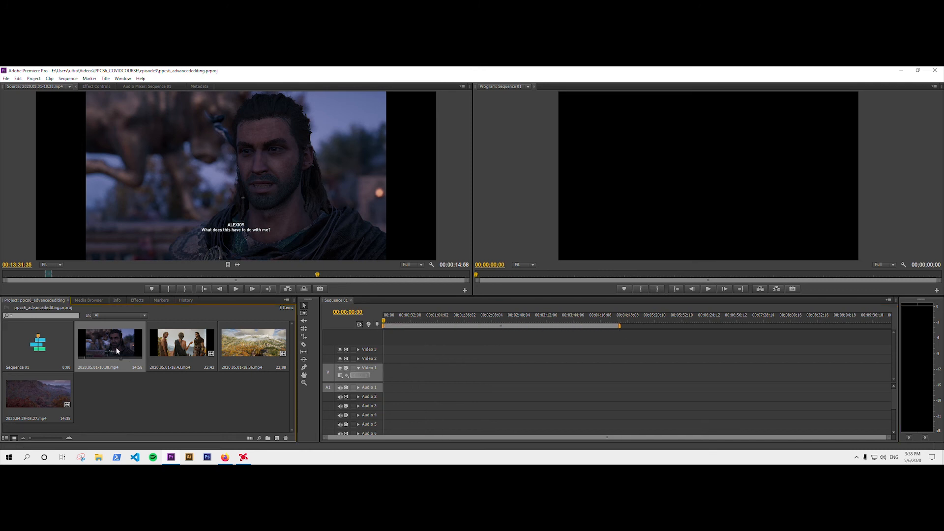
key(period)
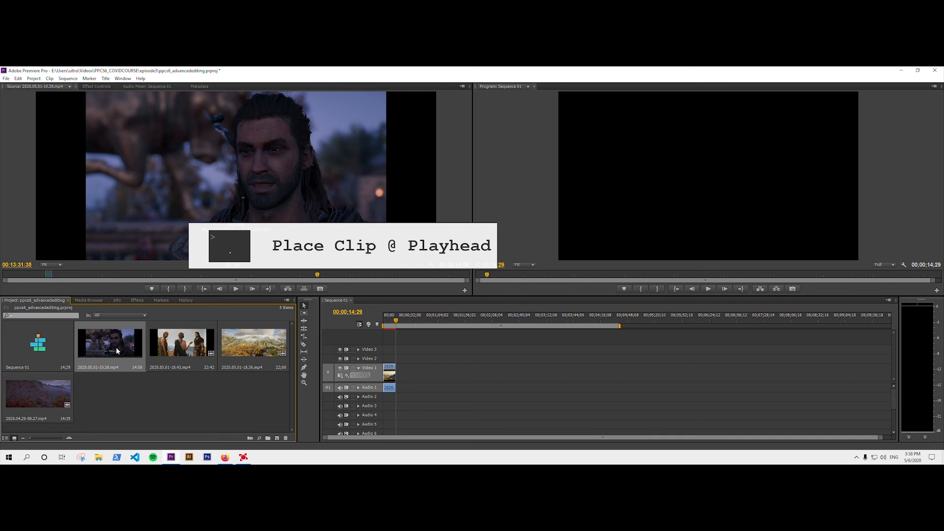
double_click(261, 345)
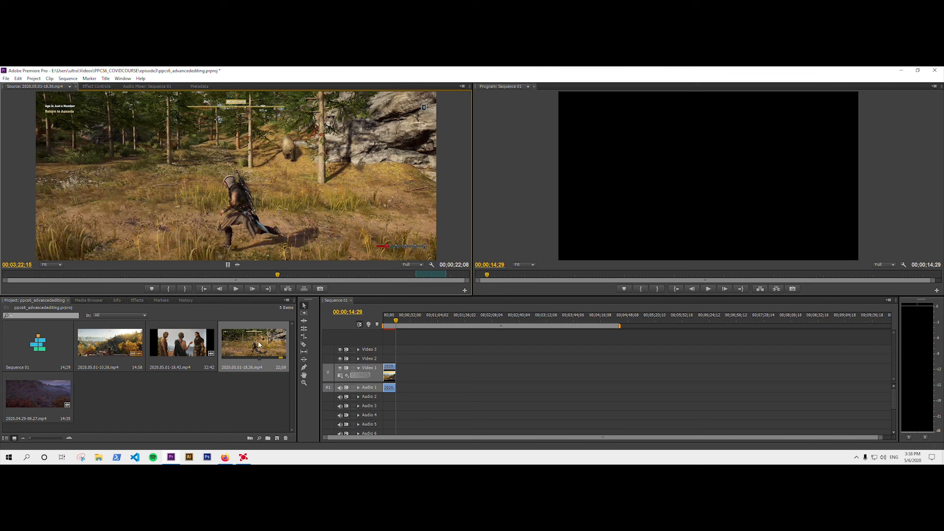
key(period)
Step: Load 2020.05.01-18.43.mp4 as the source and set its In point at 00:00:01:00
double_click(192, 346)
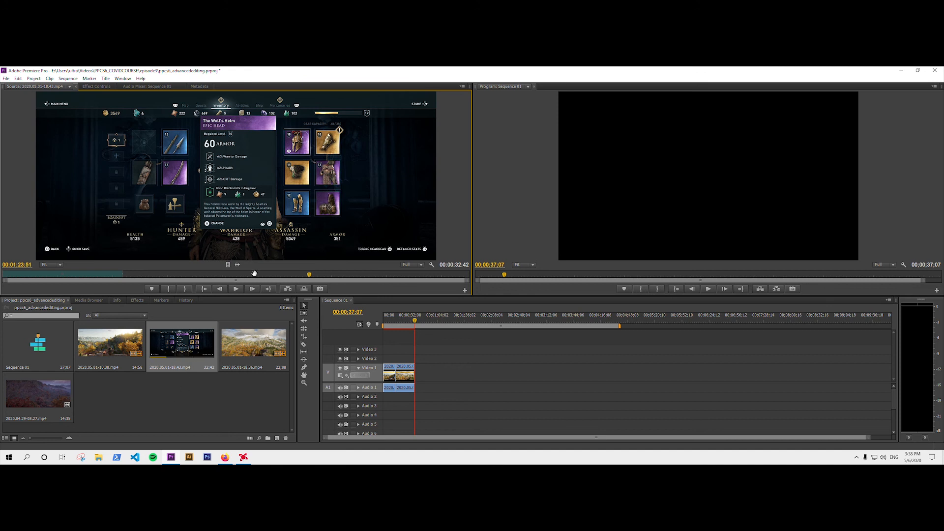
click(4, 274)
drag(3, 275, 6, 278)
key(i)
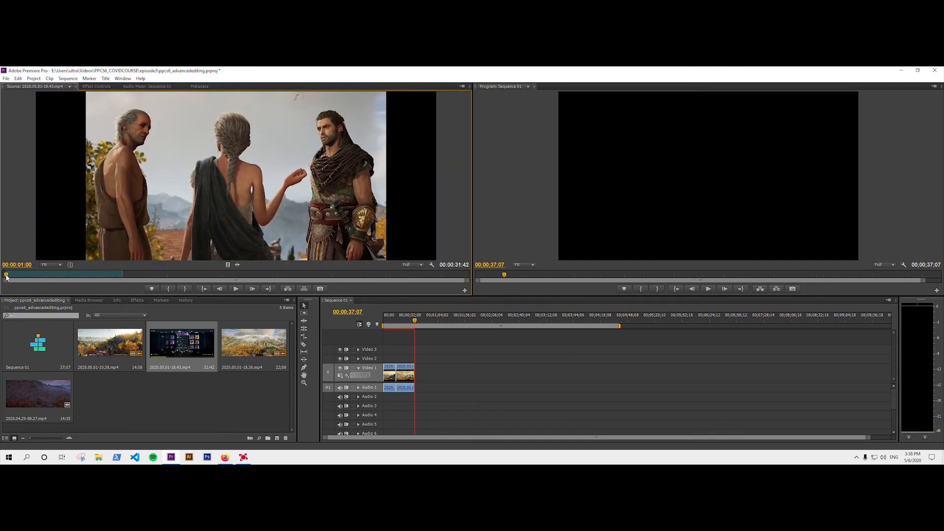
Step: Set the Out point of the 2020.05.01-18.43.mp4 source clip at 00:00:32:00
drag(6, 278, 123, 275)
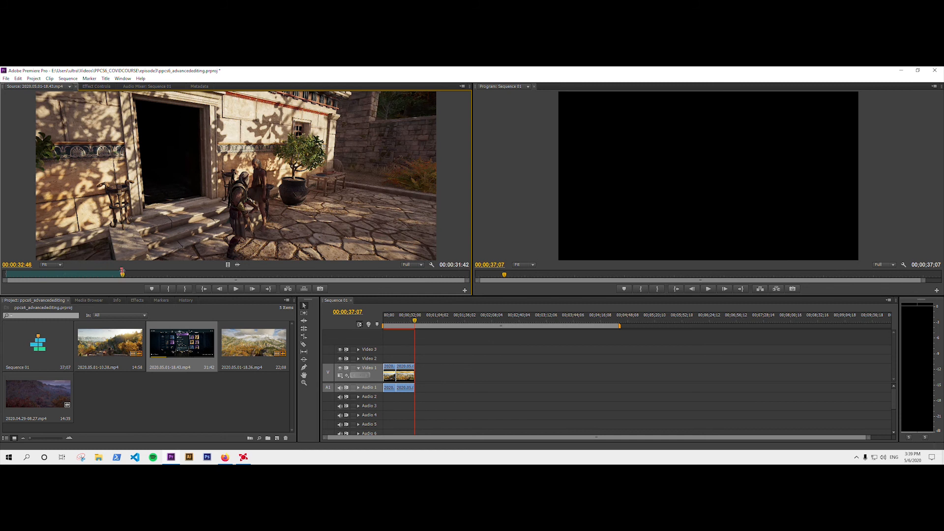
click(31, 265)
text(00)
key(Return)
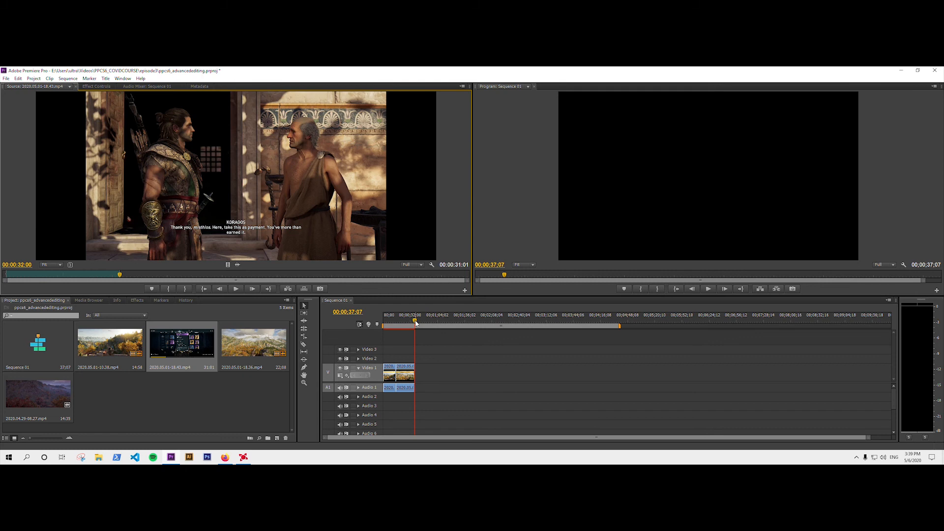
Step: Mark a sequence In point at 00;00;36;28 and overwrite the trimmed 2020.05.01-18.43.mp4 clip there
drag(415, 324, 415, 323)
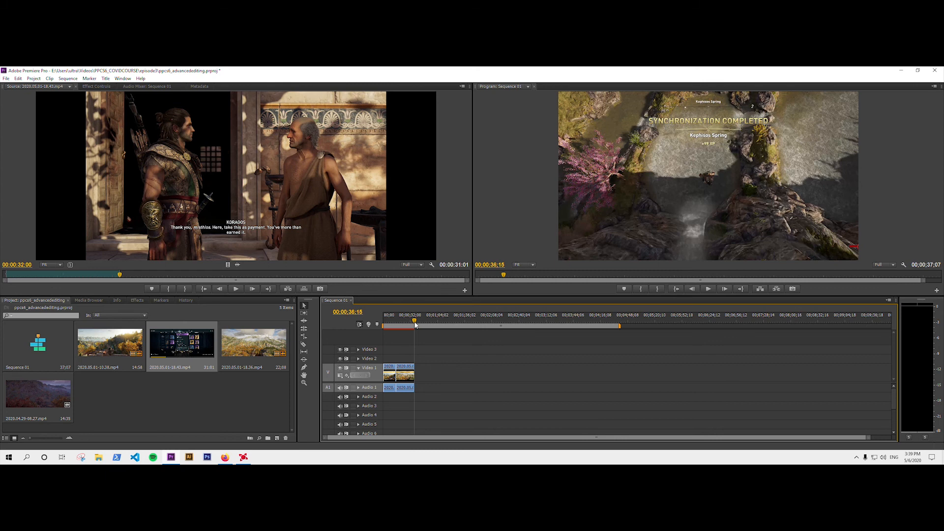
drag(414, 324, 414, 324)
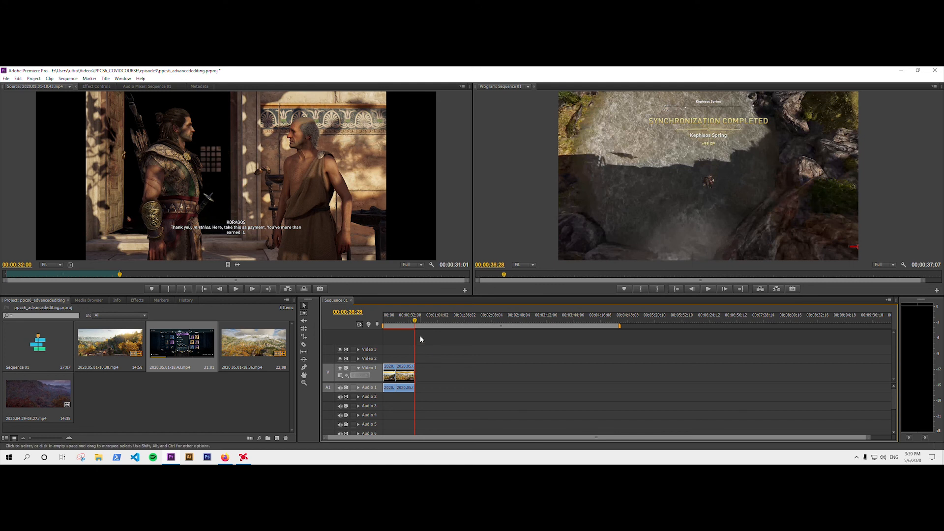
key(i)
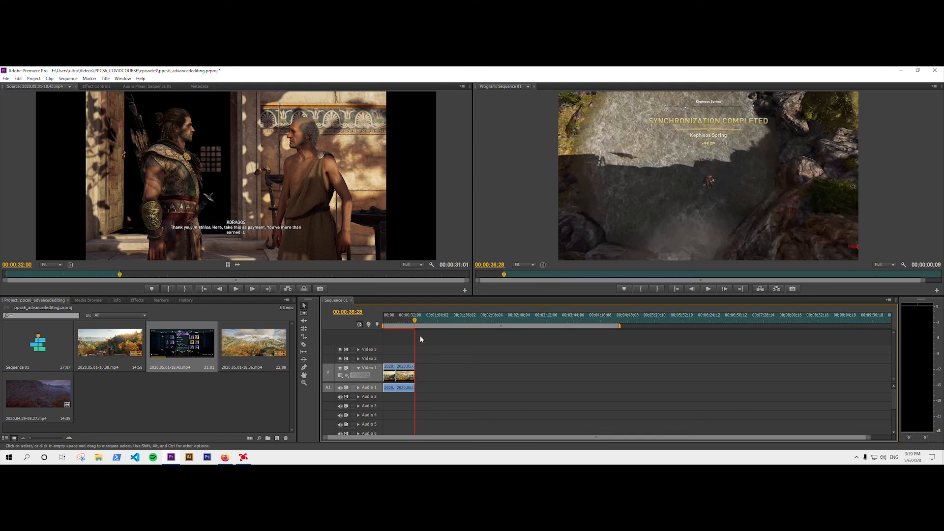
click(184, 350)
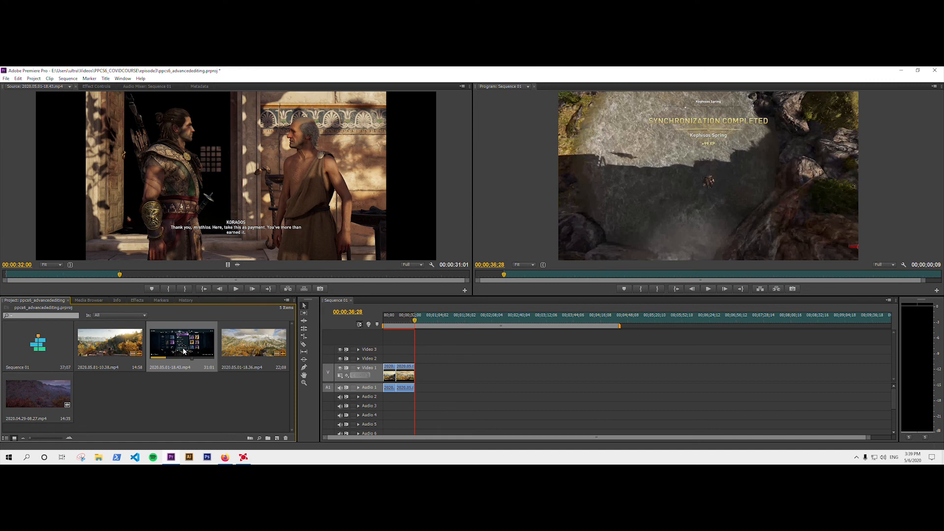
click(304, 289)
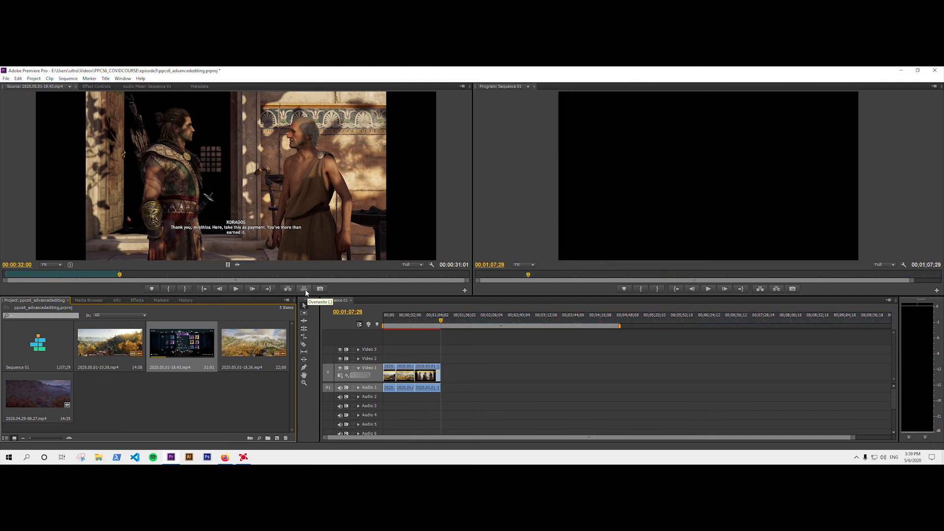
click(429, 376)
click(406, 375)
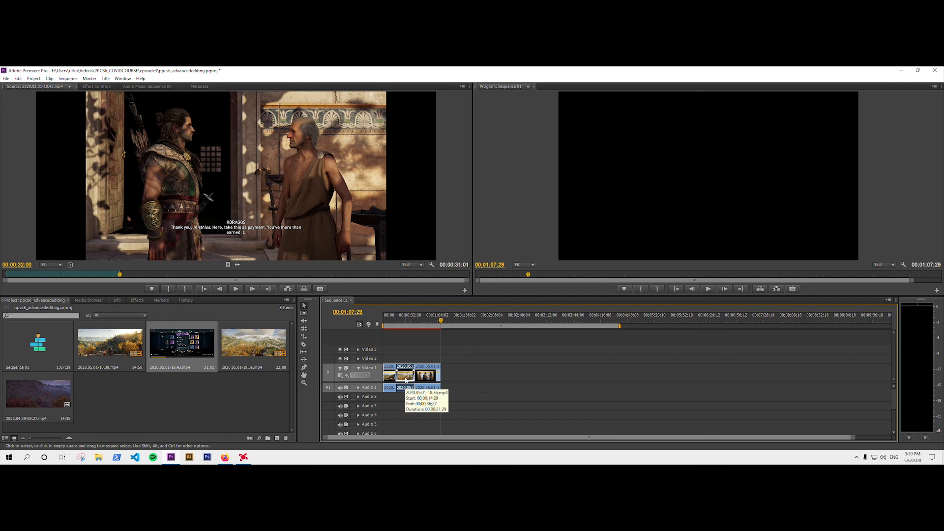
click(208, 401)
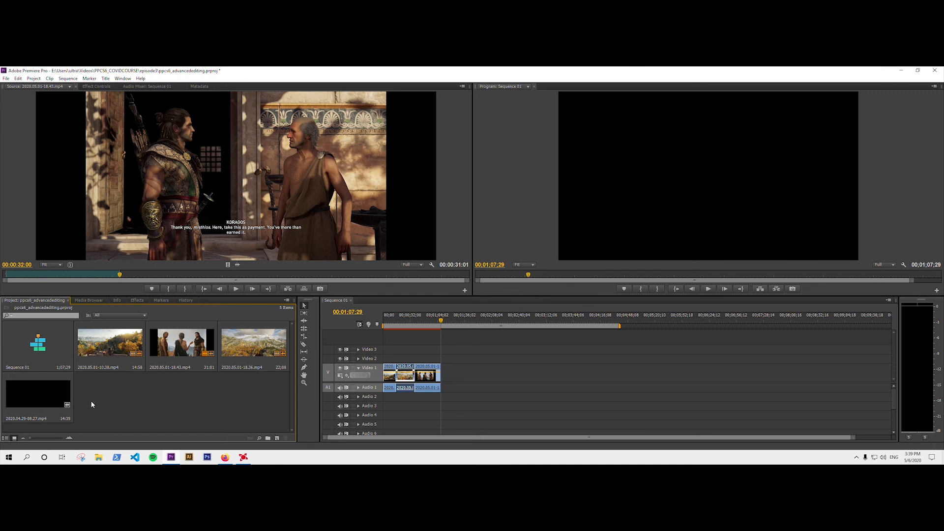
click(423, 412)
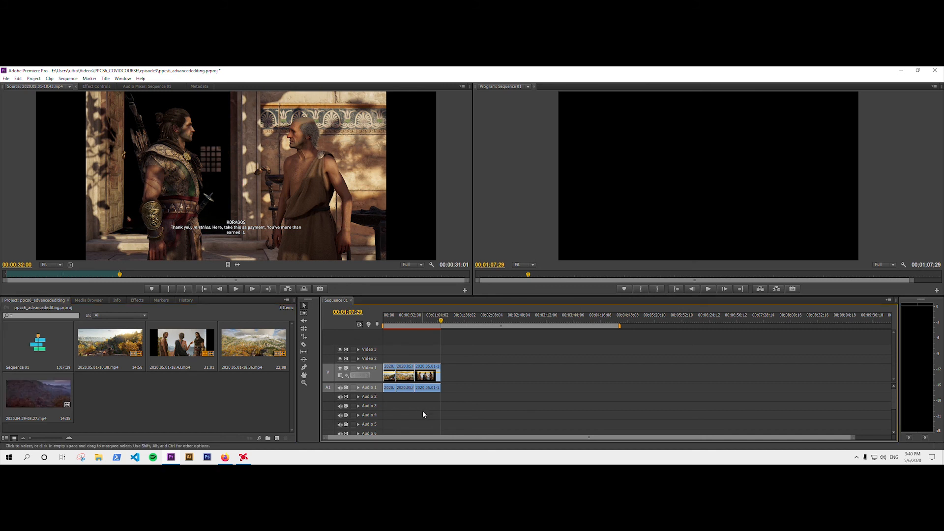
click(183, 405)
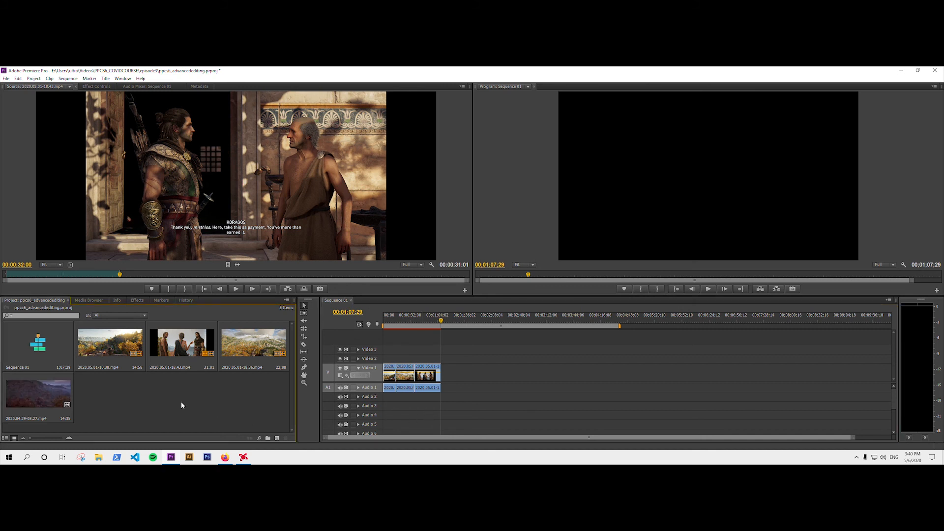
Step: Place another copy of 2020.05.01-18.36.mp4 on Video 1 at about 00;02;01 and move the playhead to 00;02;10;00
click(441, 322)
mouse_move(441, 322)
mouse_down()
mouse_move(413, 326)
mouse_move(449, 325)
mouse_up()
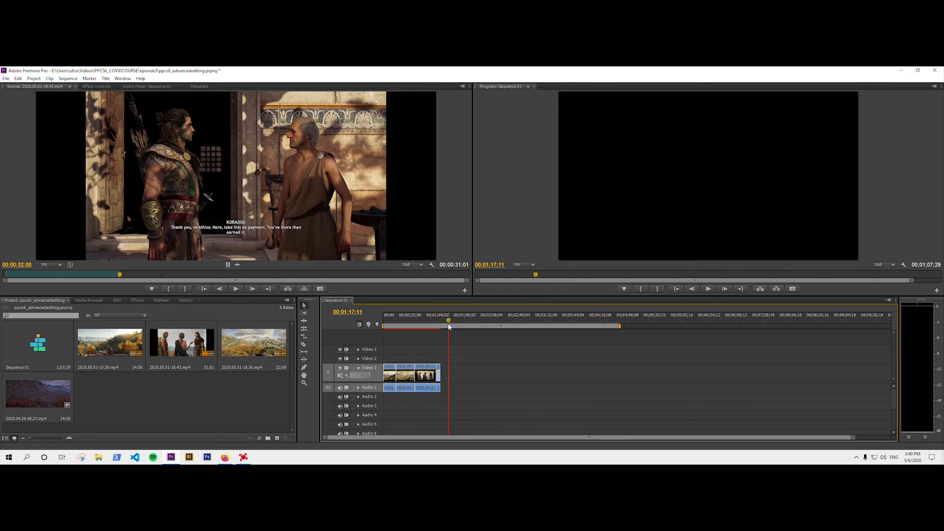
drag(243, 349, 488, 368)
mouse_move(488, 327)
mouse_down()
mouse_move(510, 327)
mouse_move(493, 327)
mouse_up()
Step: Load 2020.04.29-08.27.mp4 as the source and move its playhead to 00:01:22:27
click(39, 393)
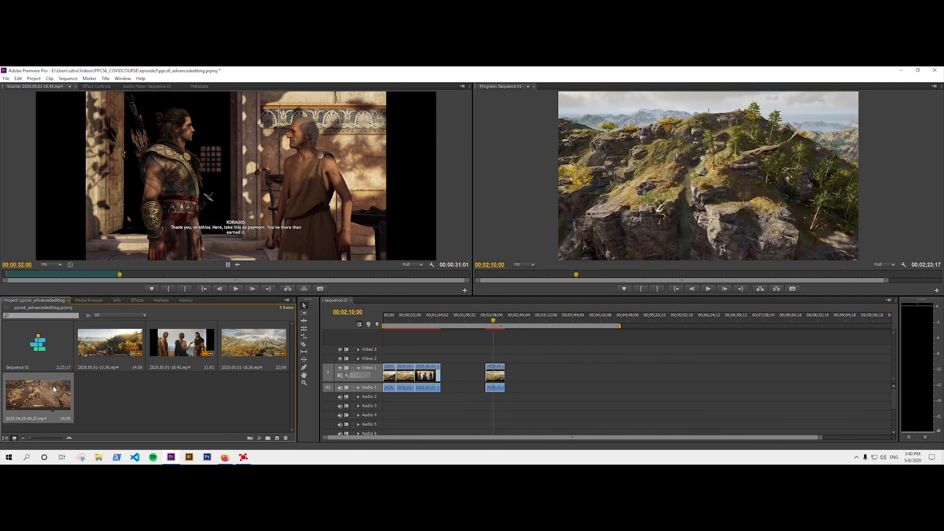
double_click(52, 392)
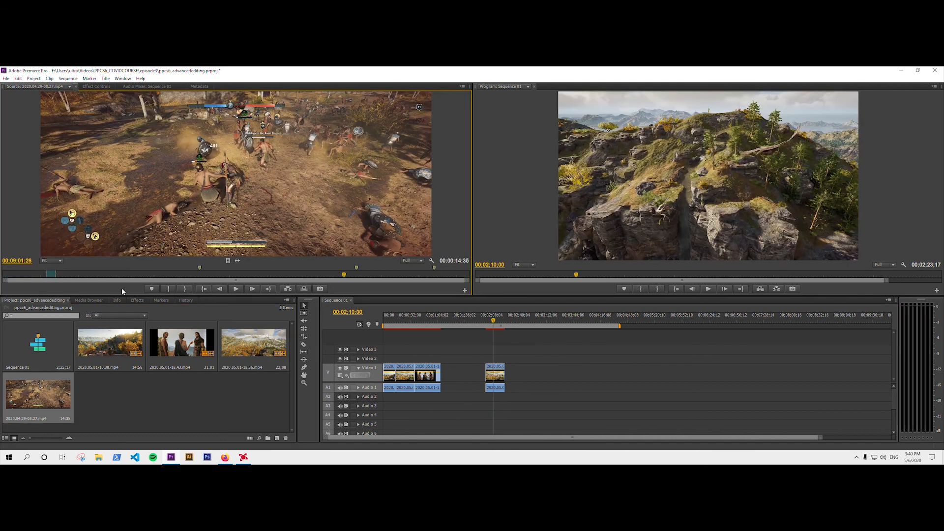
drag(343, 278, 55, 279)
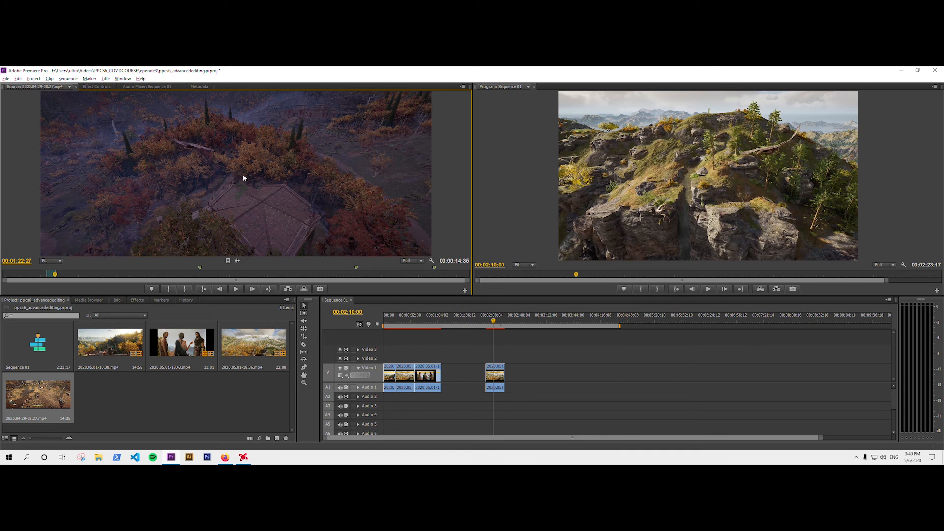
Step: Try overwriting the separate 2020.05.01-18.36.mp4 copy with the source clip from 00;02;10;00, undoing each attempt
drag(243, 174, 670, 202)
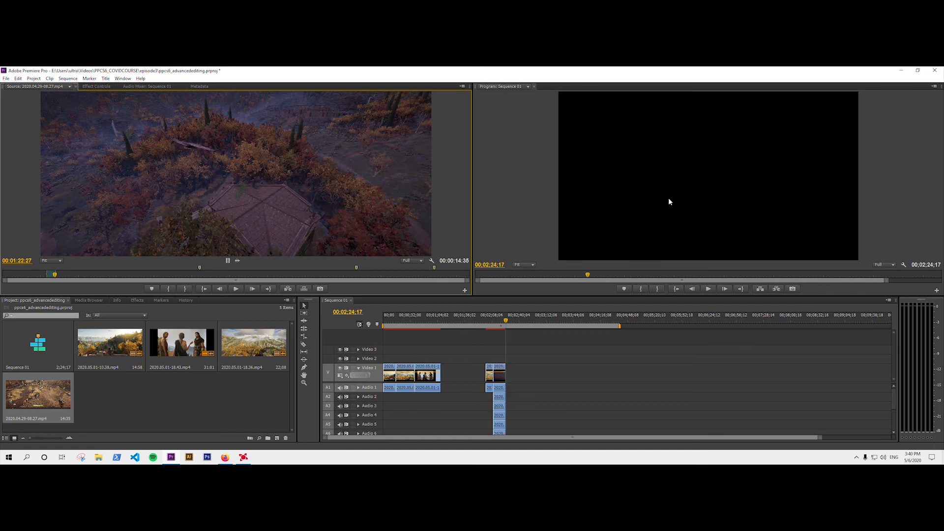
key(ctrl+z)
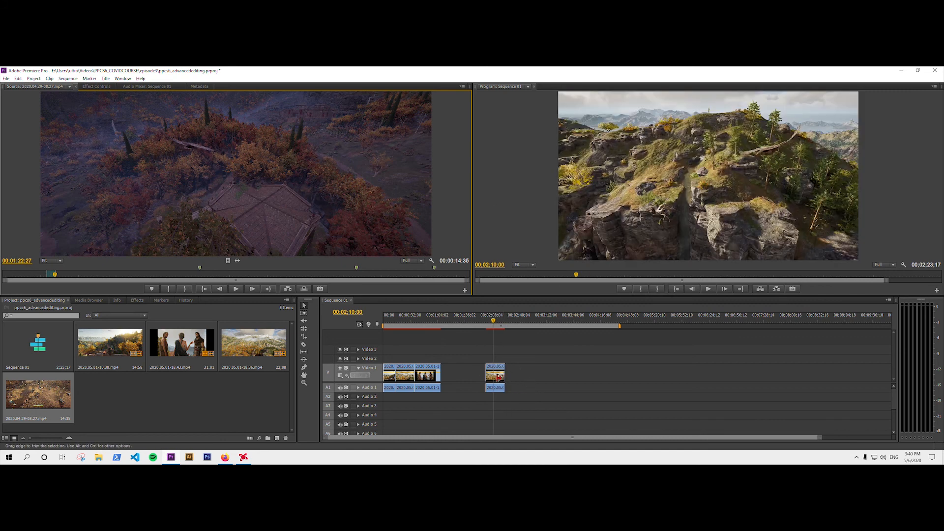
drag(418, 194, 655, 195)
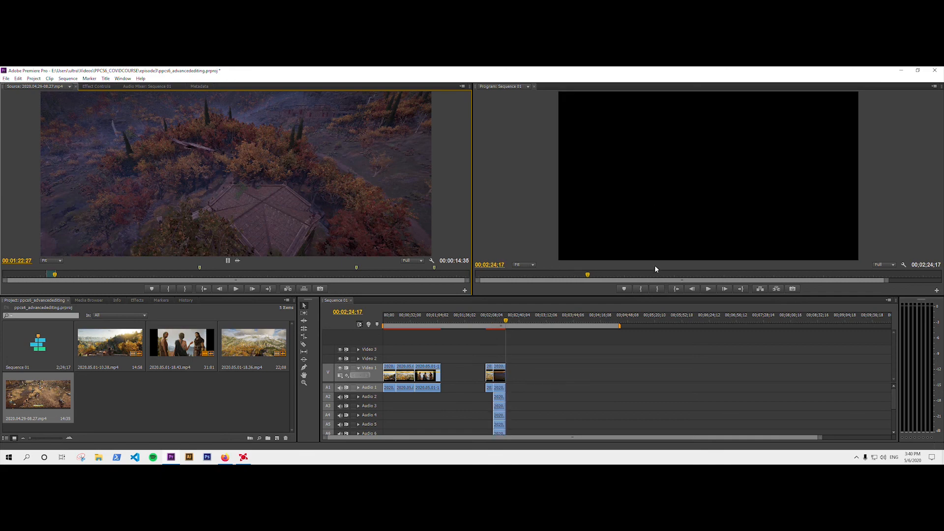
key(ctrl+z)
Step: Overwrite the beginning of the separate 2020.05.01-18.36.mp4 copy with 2020.04.29-08.27.mp4 from 00;02;01;09
drag(496, 322, 488, 321)
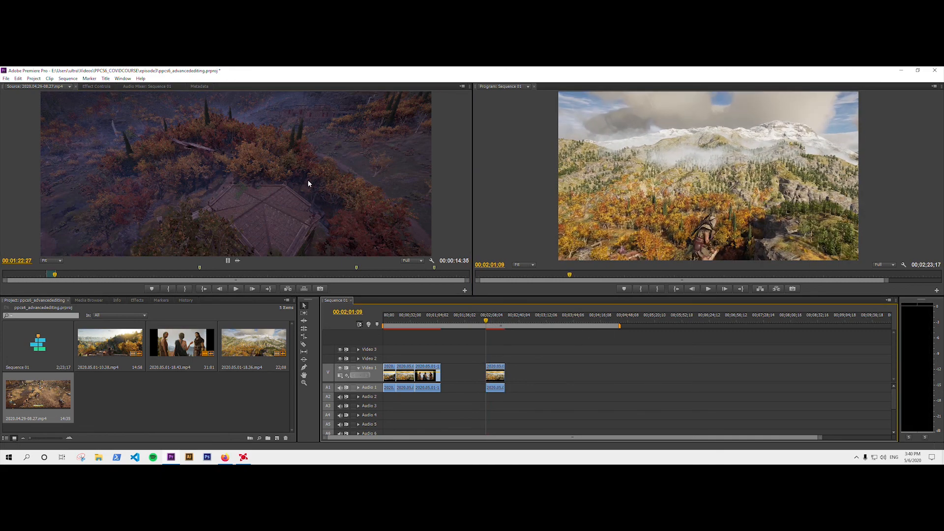
drag(304, 182, 576, 198)
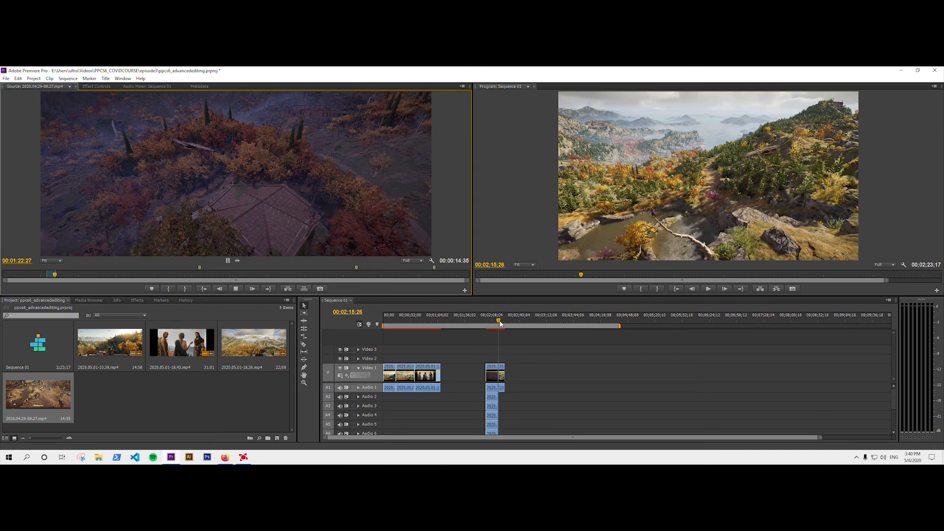
Step: Play the overwritten section of the sequence and examine the cut between its two clips
key(space)
click(538, 244)
key(space)
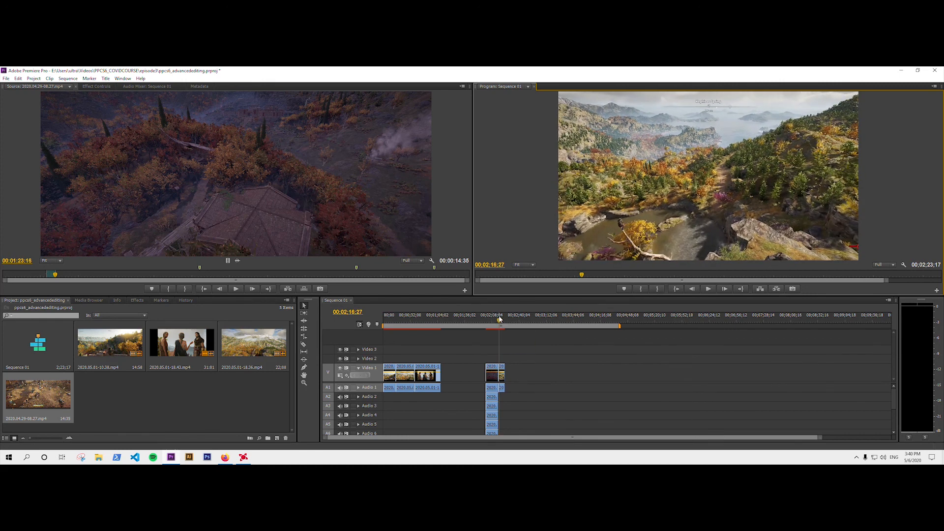
click(487, 323)
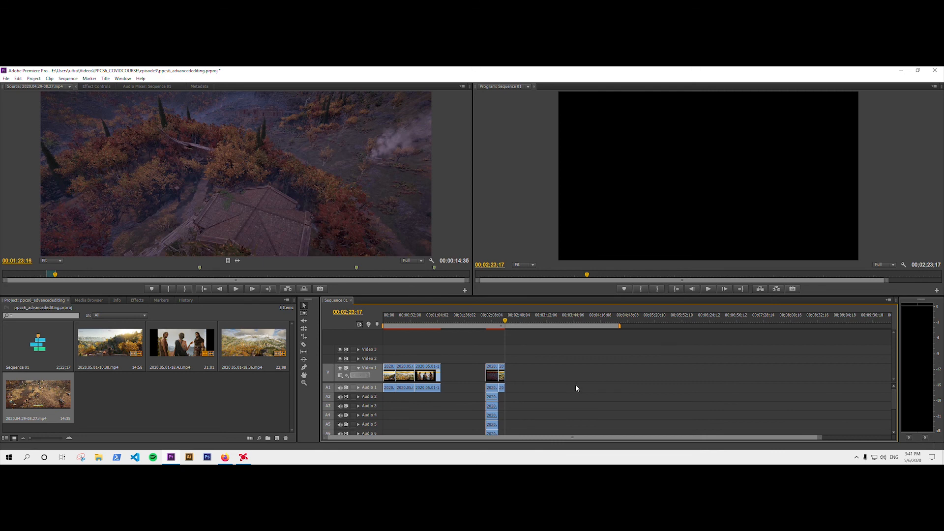
double_click(494, 380)
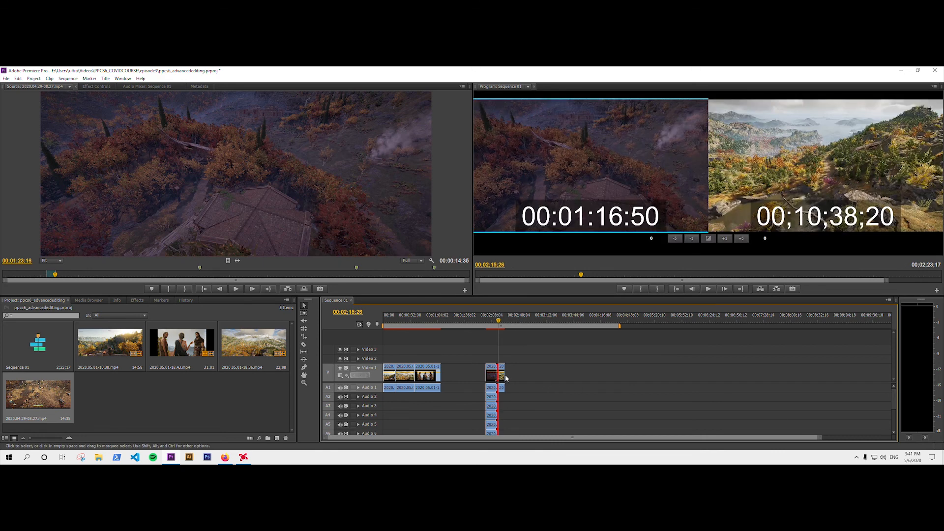
click(590, 374)
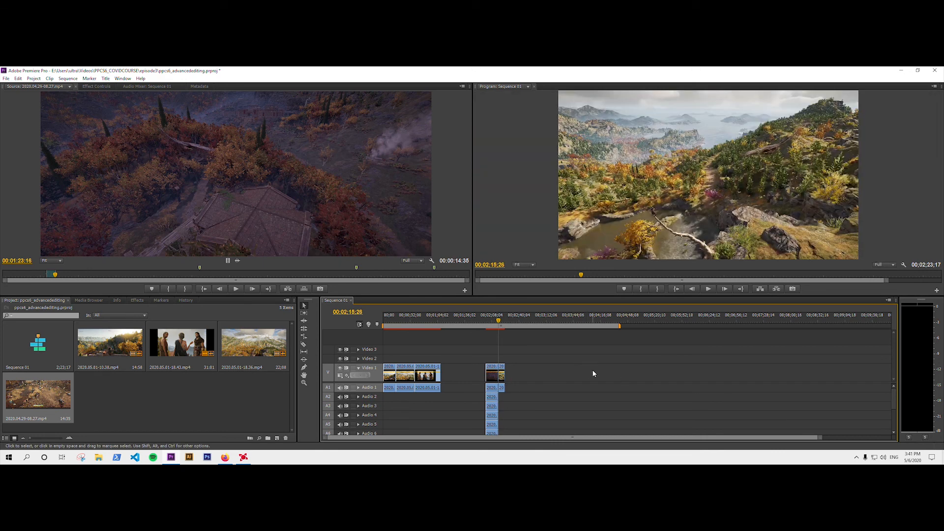
Step: Unlink the video of the 2020.04.29-08.27.mp4 clip in the sequence from its audio tracks
drag(894, 399, 894, 409)
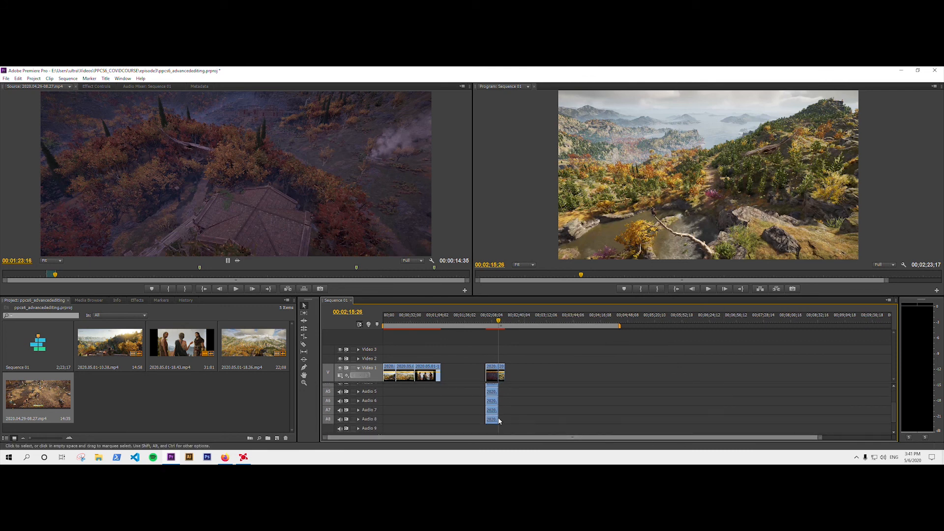
right_click(490, 372)
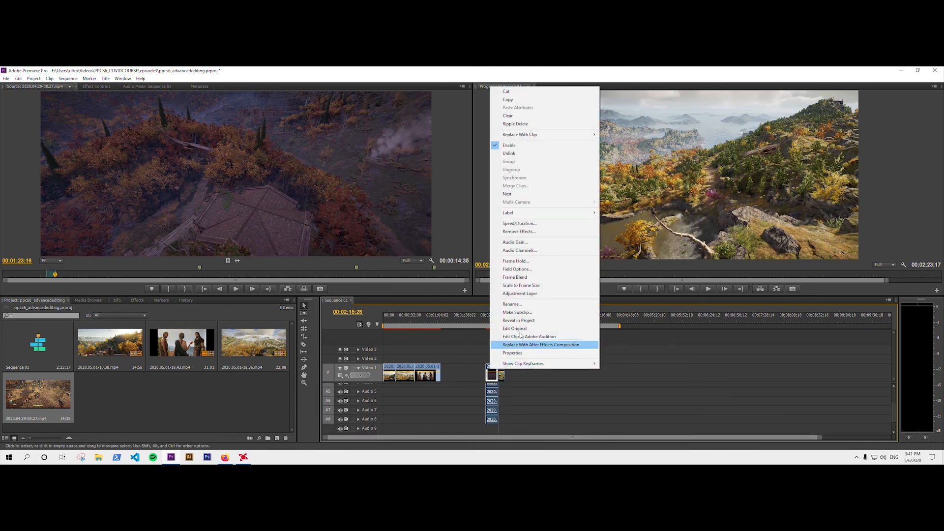
click(508, 153)
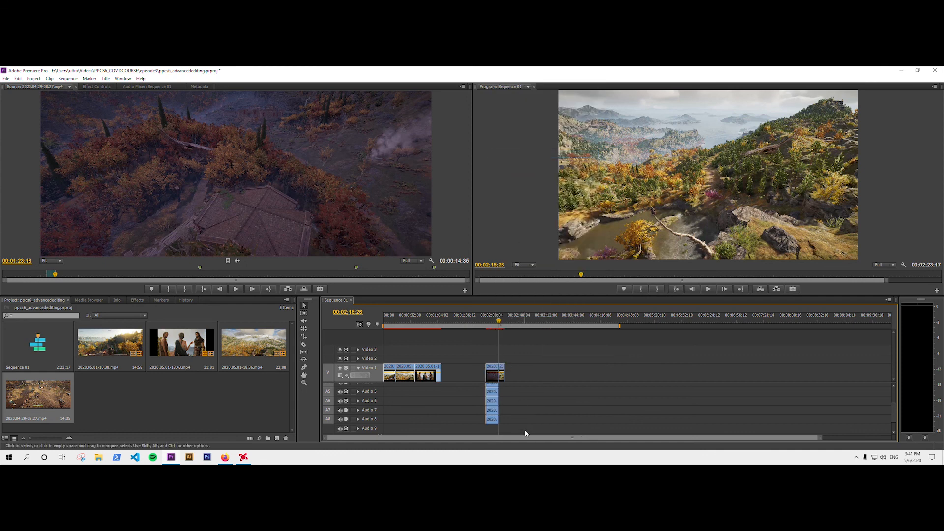
Step: Delete the unlinked audio clips beneath Audio 1 under the 2020.04.29-08.27.mp4 clip, and save the project
drag(520, 425, 471, 386)
key(Delete)
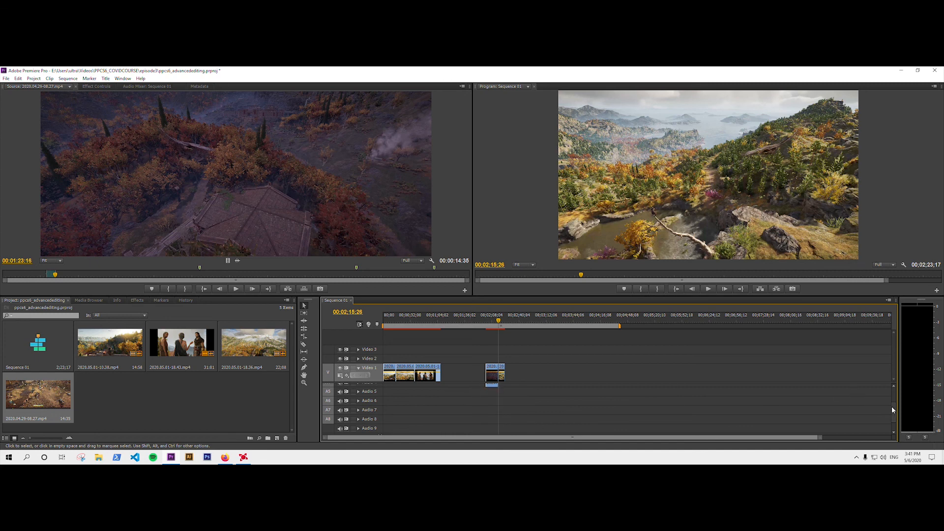
drag(893, 411, 893, 398)
drag(526, 421, 480, 397)
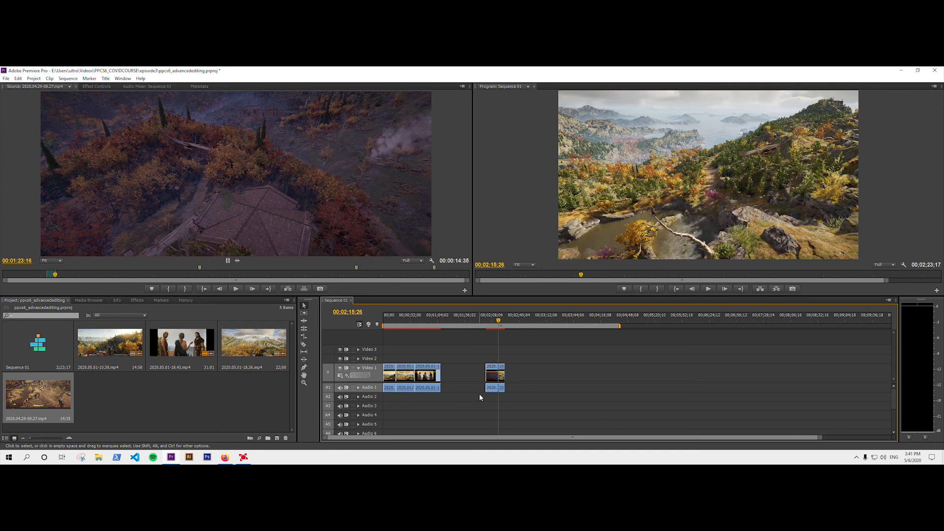
key(ctrl+s)
Step: Insert 2020.05.01-18.36.mp4 from the project on Video 1 at 00;02;15;26, with the following clip directly after it
click(305, 323)
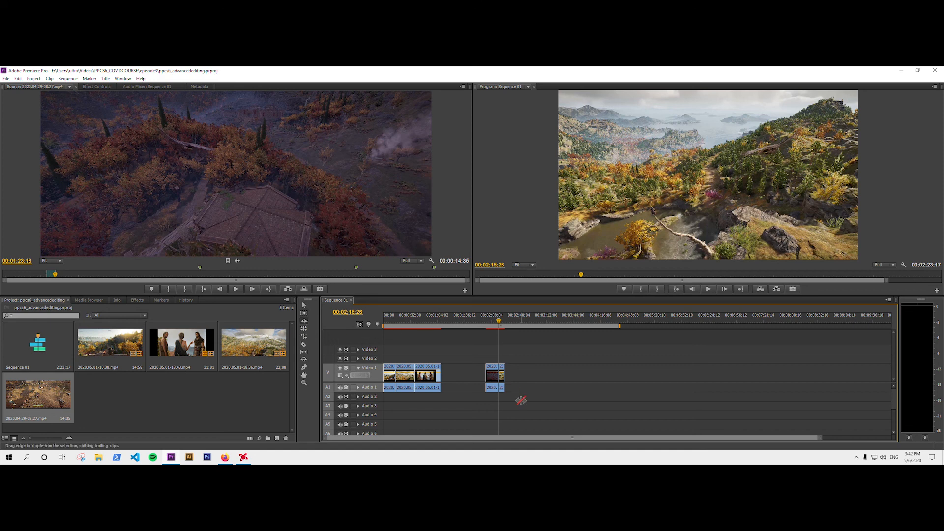
drag(234, 348, 524, 379)
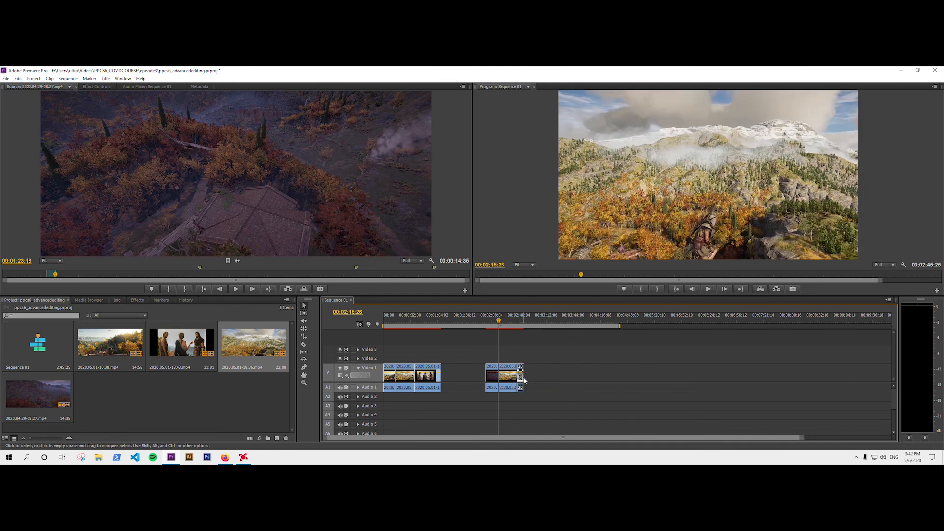
Step: Try a ripple delete on the newly inserted 2020.05.01-18.36.mp4 clip, and restore the clip between its neighbours
right_click(509, 377)
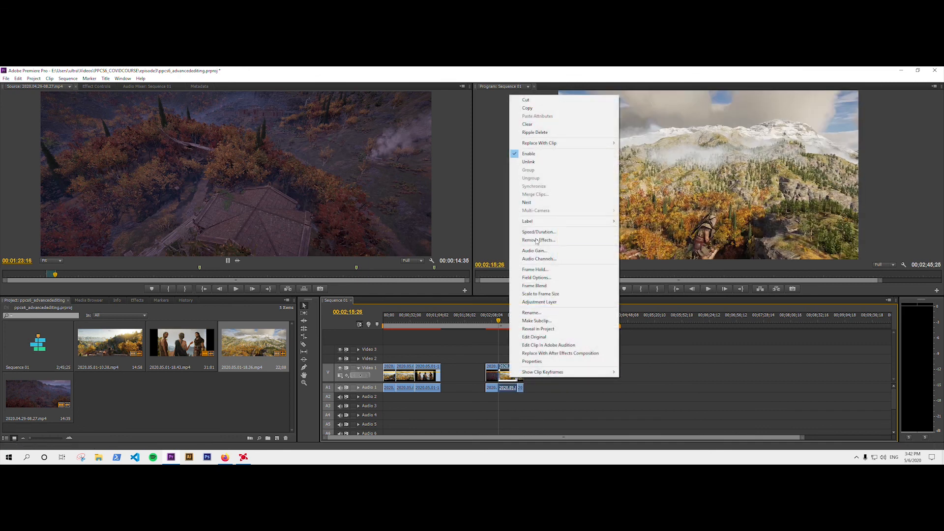
click(501, 377)
key(Delete)
right_click(505, 376)
click(514, 380)
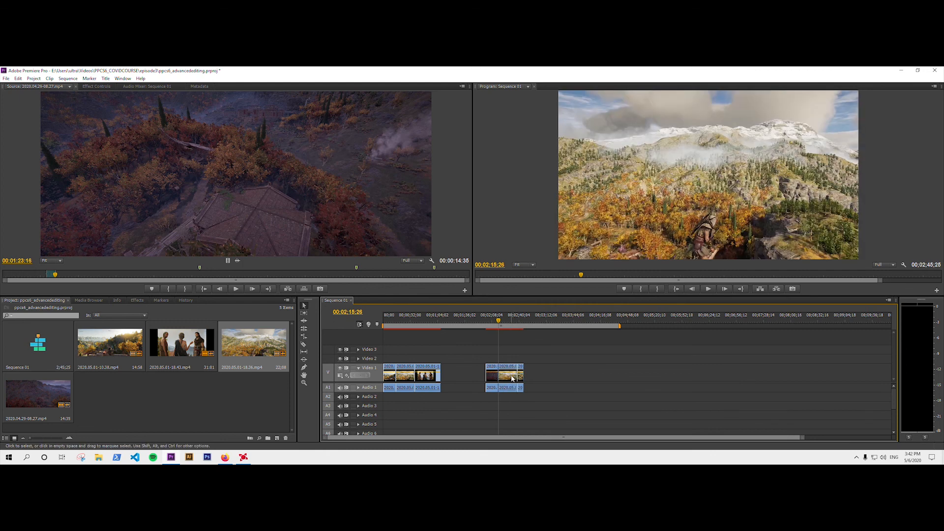
right_click(512, 378)
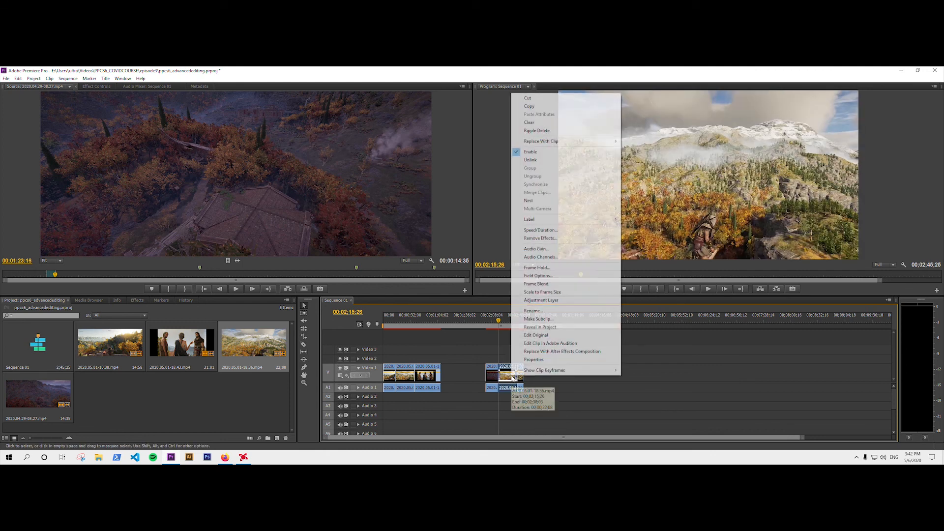
click(531, 132)
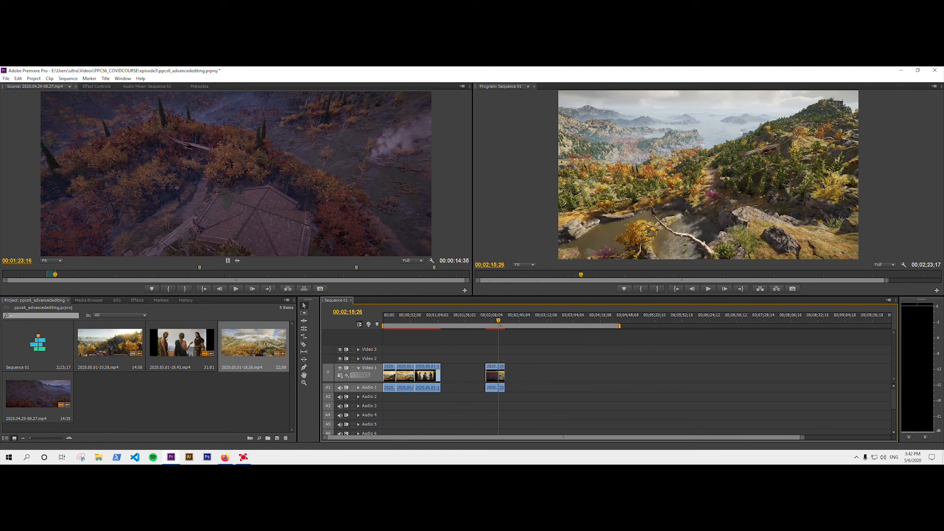
key(ctrl+z)
key(ctrl+z)
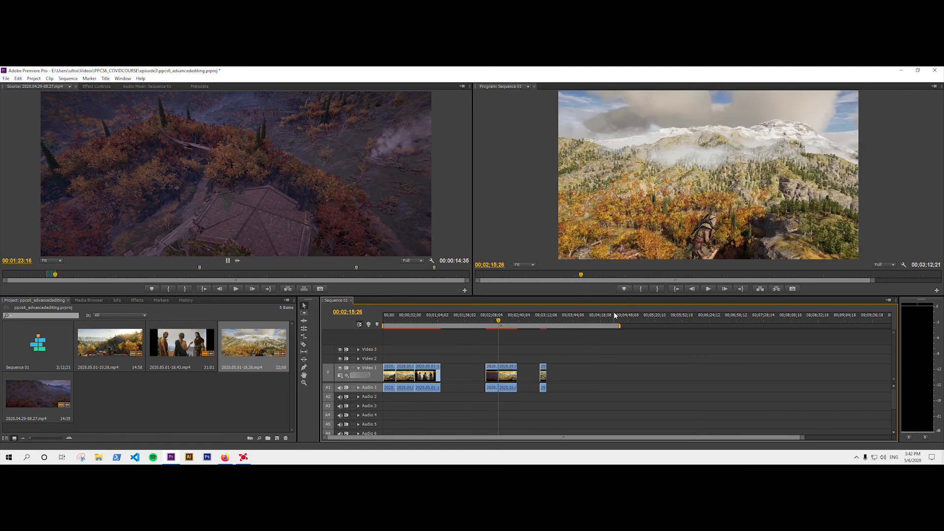
key(ctrl+shift+z)
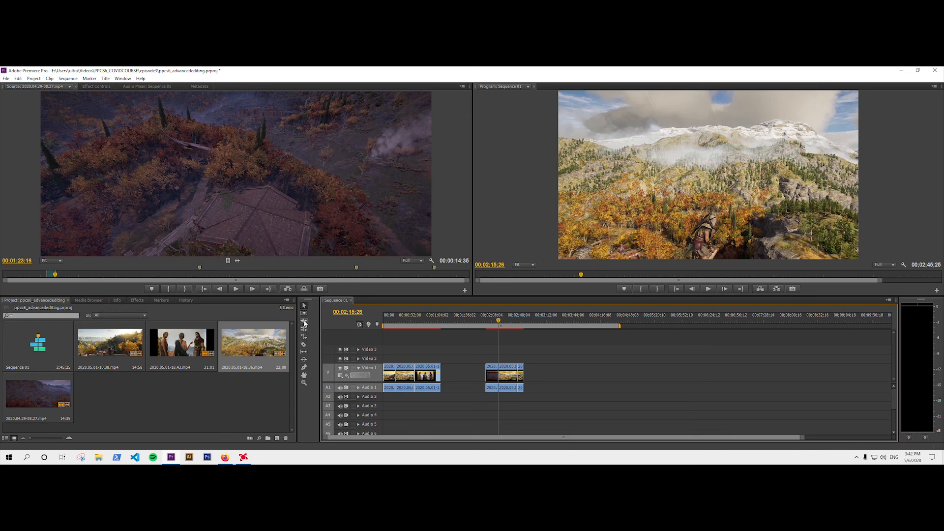
Step: Try shortening the inserted clip from its end with Ripple Edit, undo the trims, and switch to Rolling Edit
key(b)
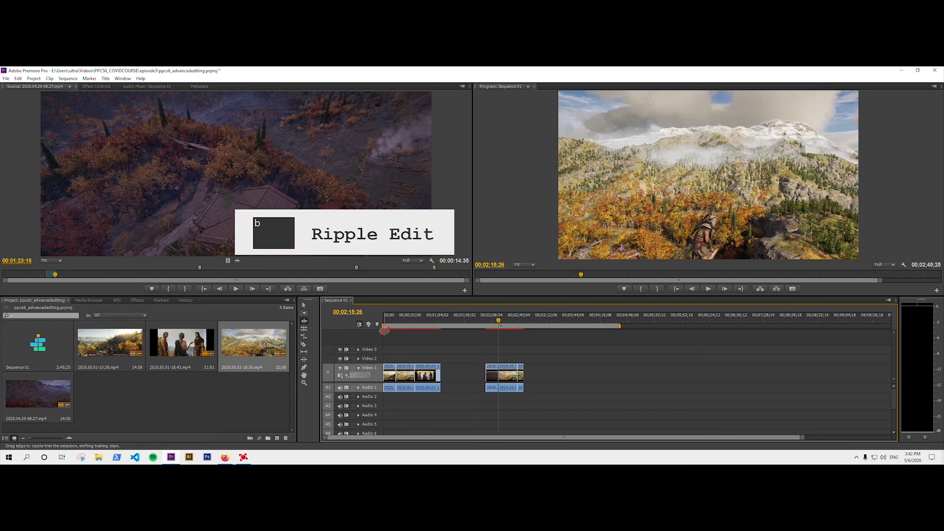
click(514, 372)
drag(514, 372, 506, 375)
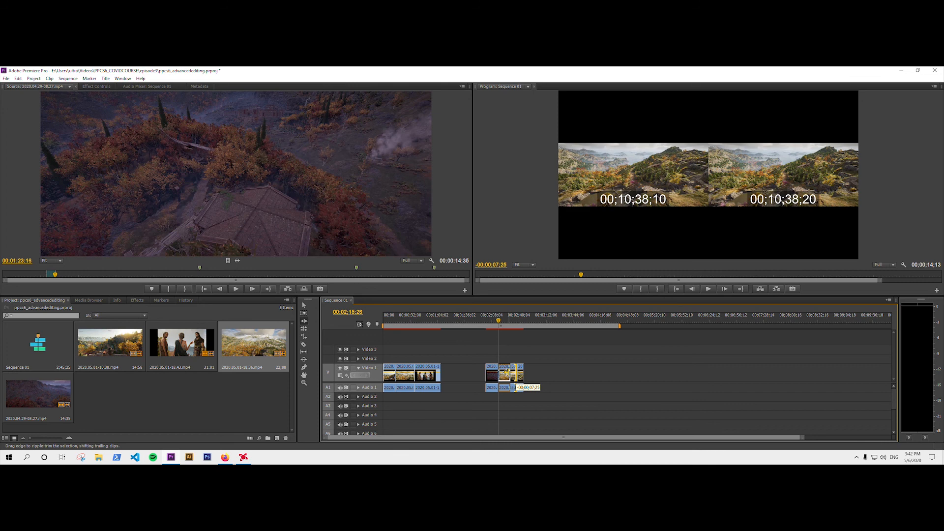
mouse_move(507, 372)
mouse_down()
mouse_move(515, 374)
mouse_move(500, 374)
mouse_up()
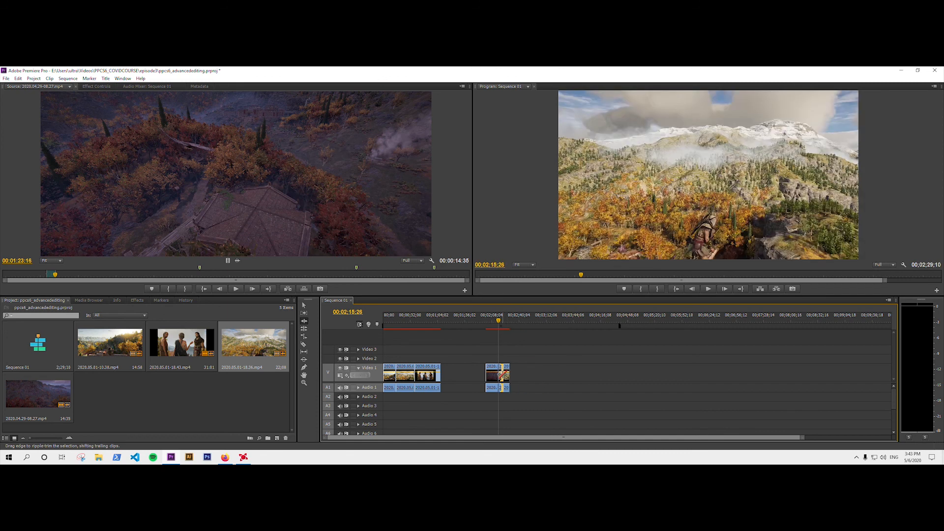
drag(515, 376, 512, 383)
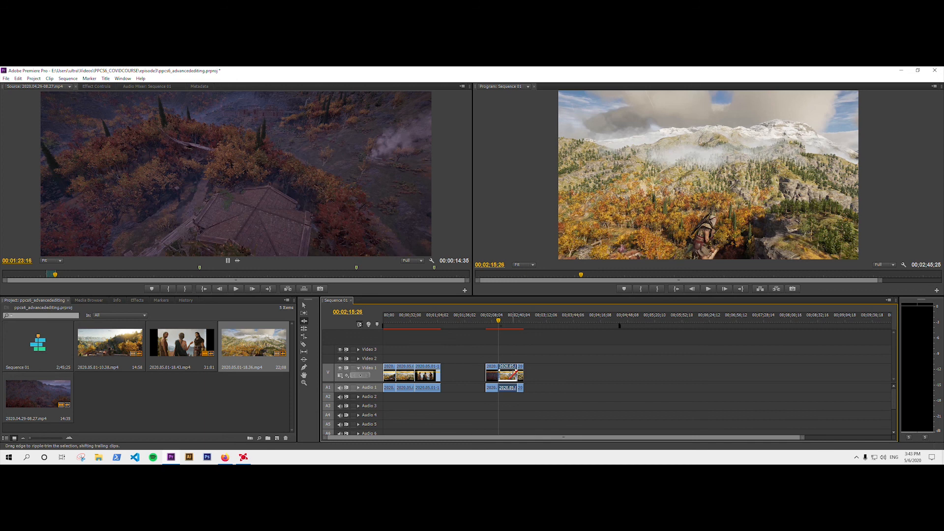
drag(515, 376, 497, 376)
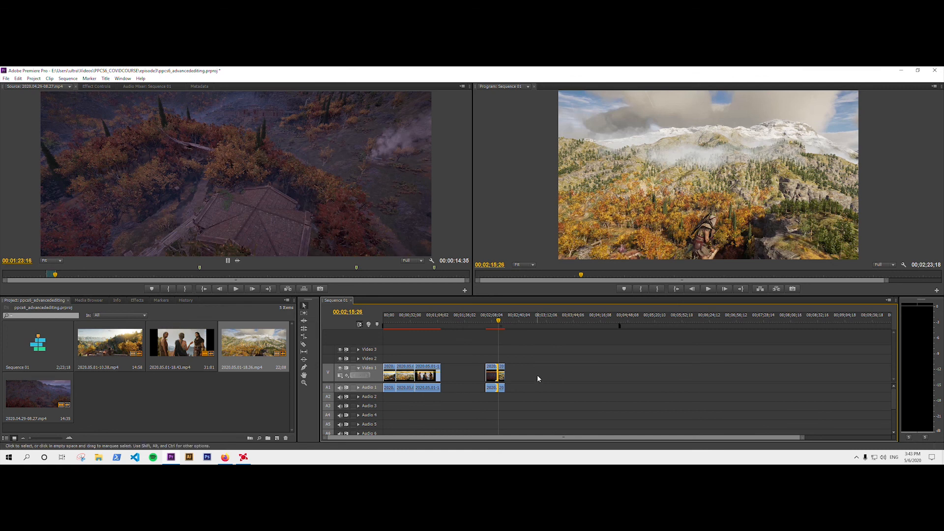
key(n)
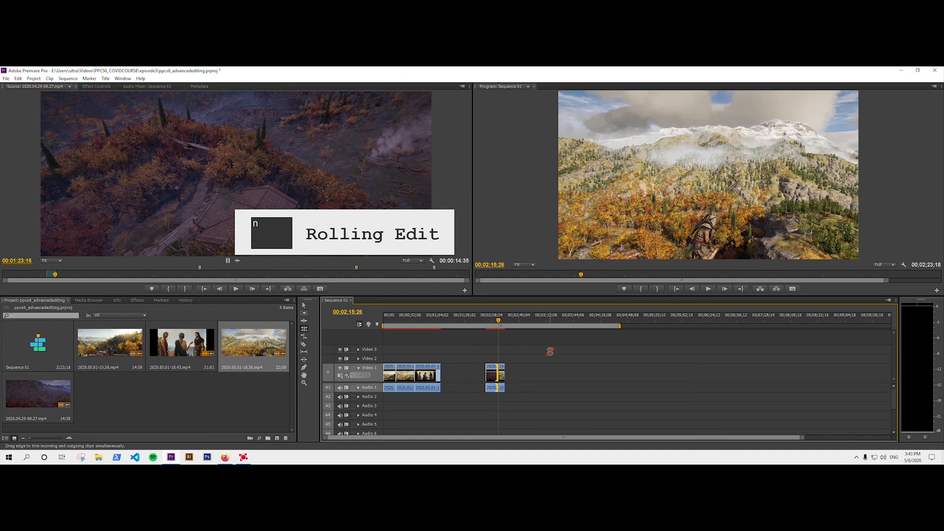
key(ctrl+z)
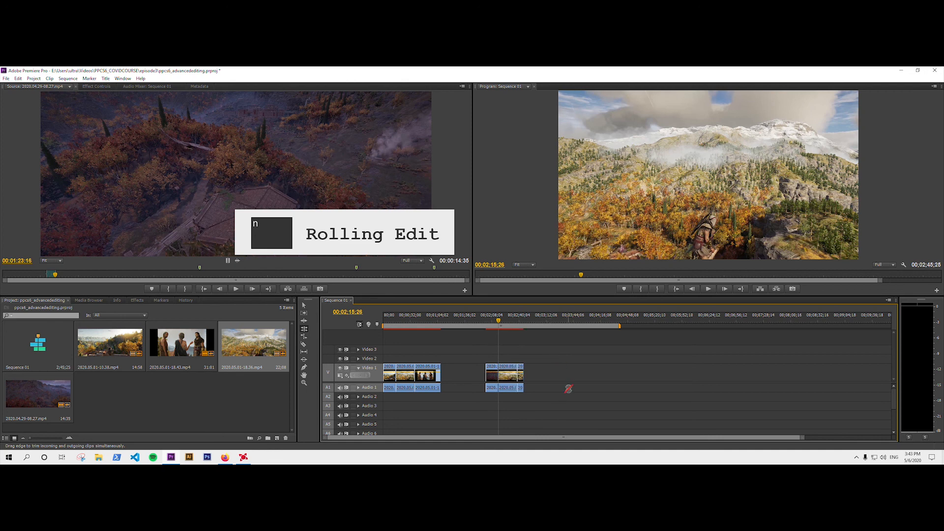
Step: Try rolling the cut after the inserted clip back to 00;02;15;26, play the result, and undo the rolling edits
click(516, 372)
drag(516, 373, 509, 374)
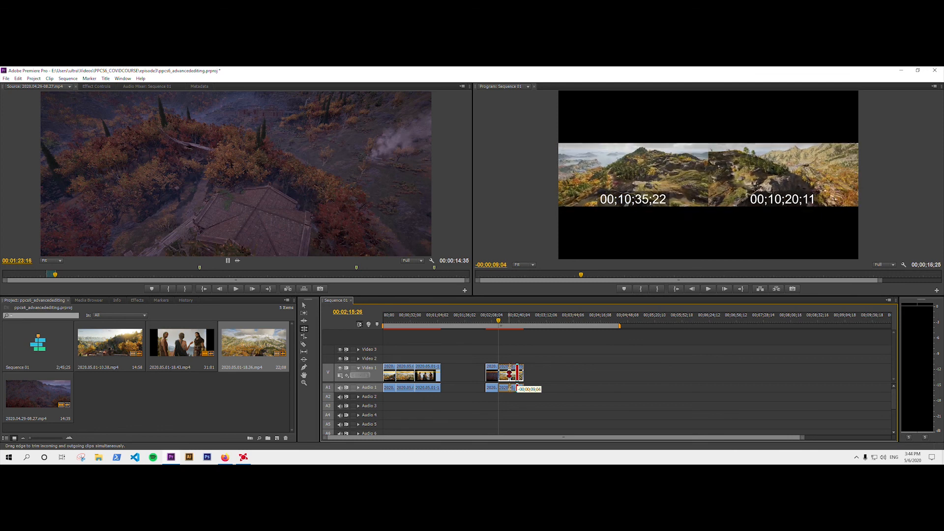
drag(508, 374, 508, 374)
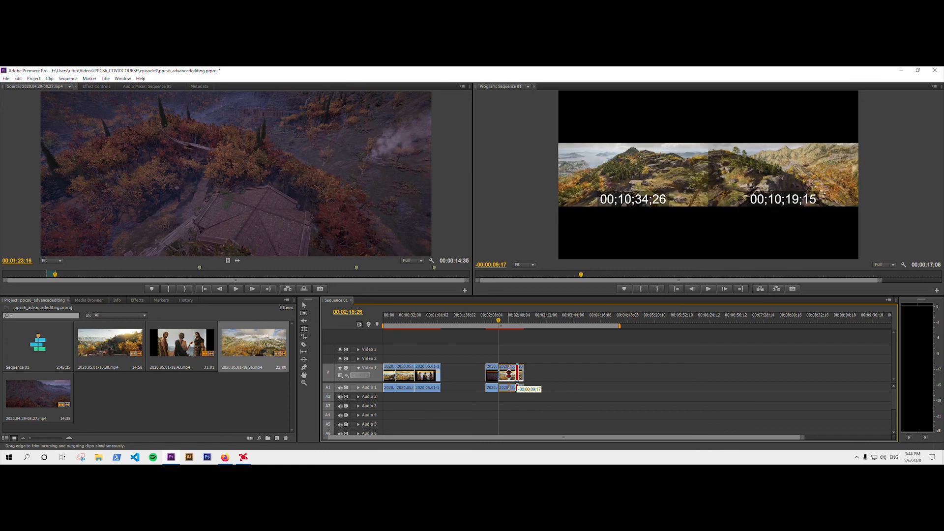
drag(509, 374, 506, 374)
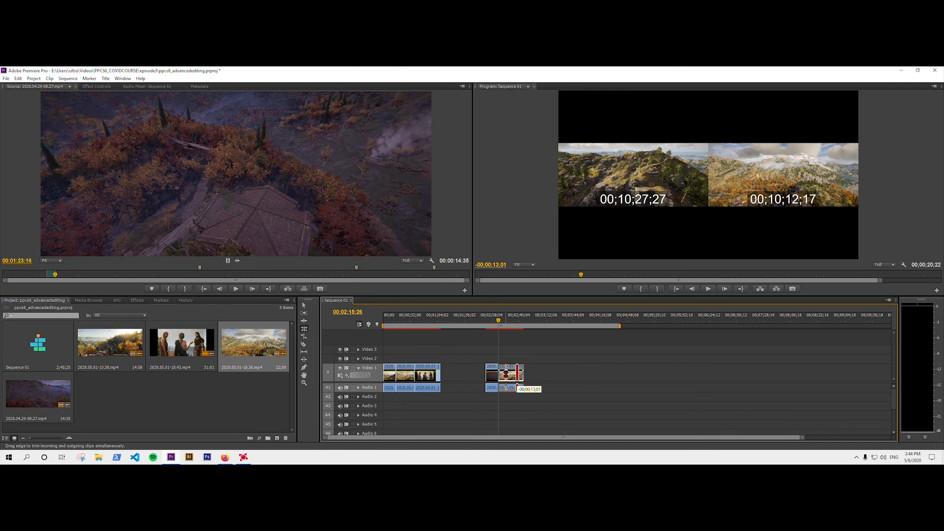
mouse_move(506, 375)
mouse_down()
mouse_move(526, 375)
mouse_move(499, 378)
mouse_up()
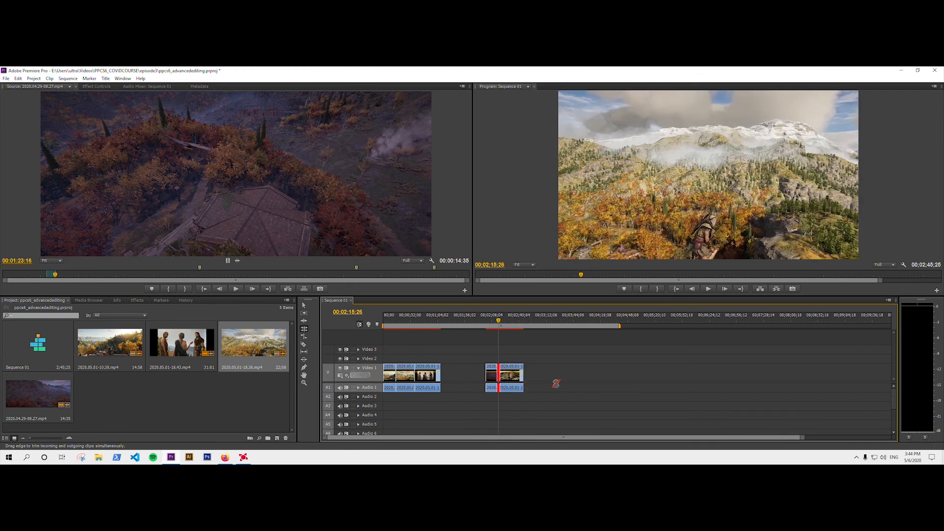
key(ctrl+z)
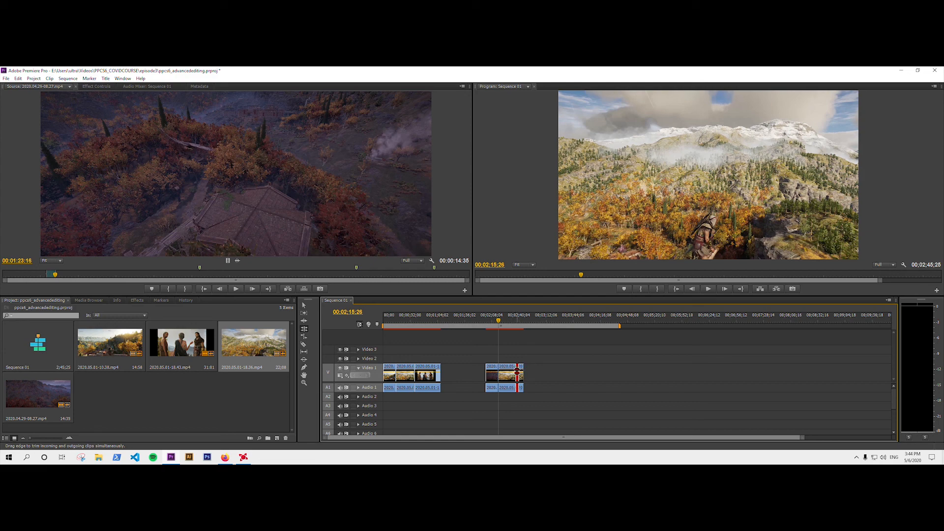
drag(517, 375, 498, 372)
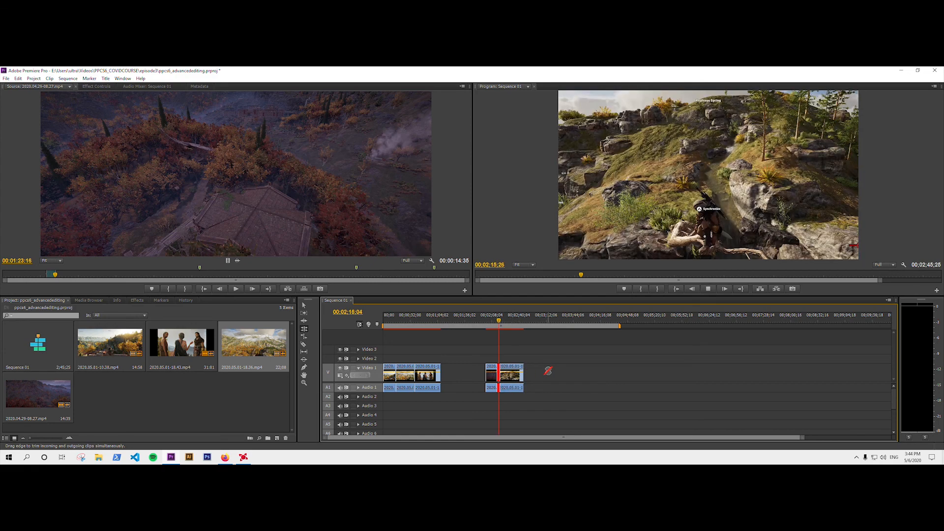
key(space)
key(ctrl+z)
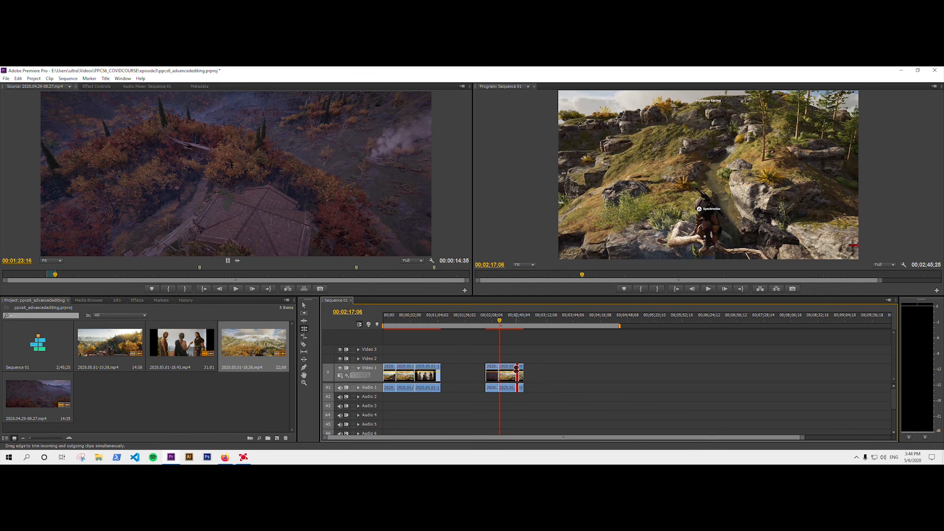
Step: Ripple delete the inserted 2020.05.01-18.36.mp4 clip from the sequence, and play across the closed cut from about 00;02;14;10
click(304, 321)
key(v)
click(510, 377)
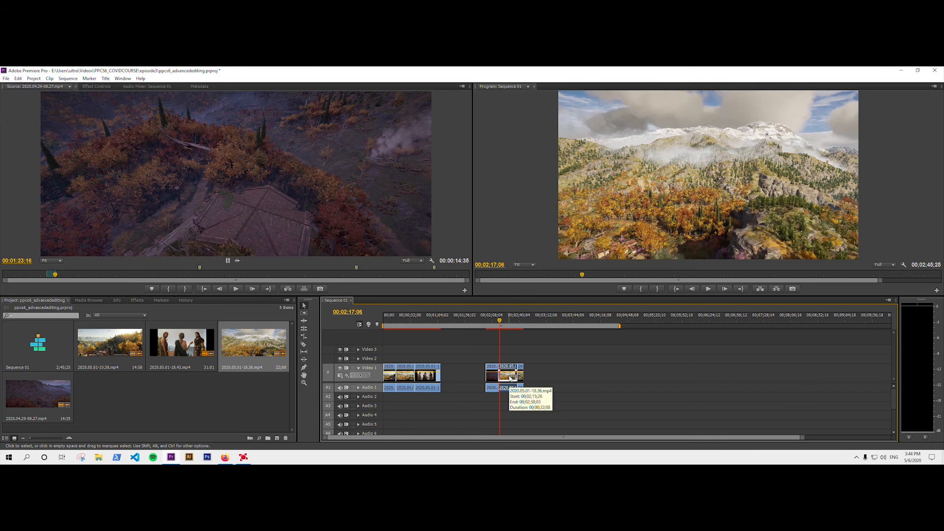
key(alt+BackSpace)
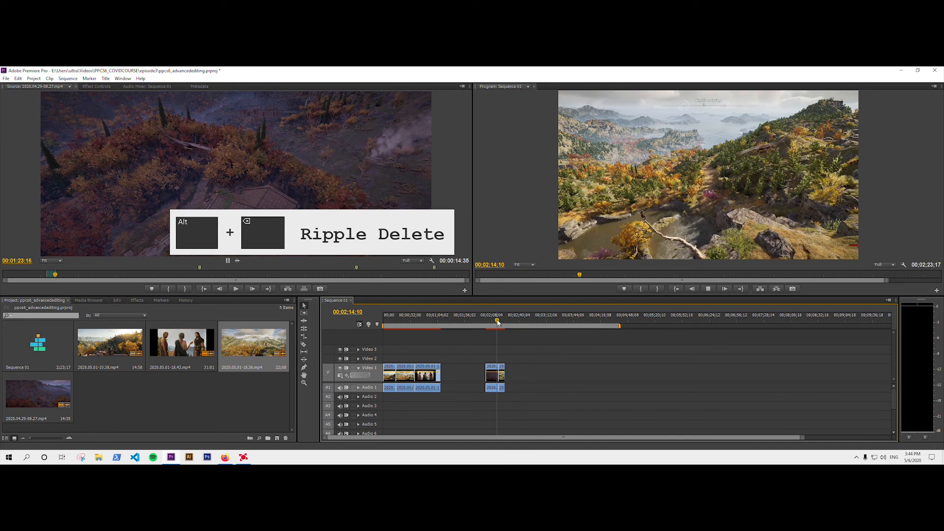
key(space)
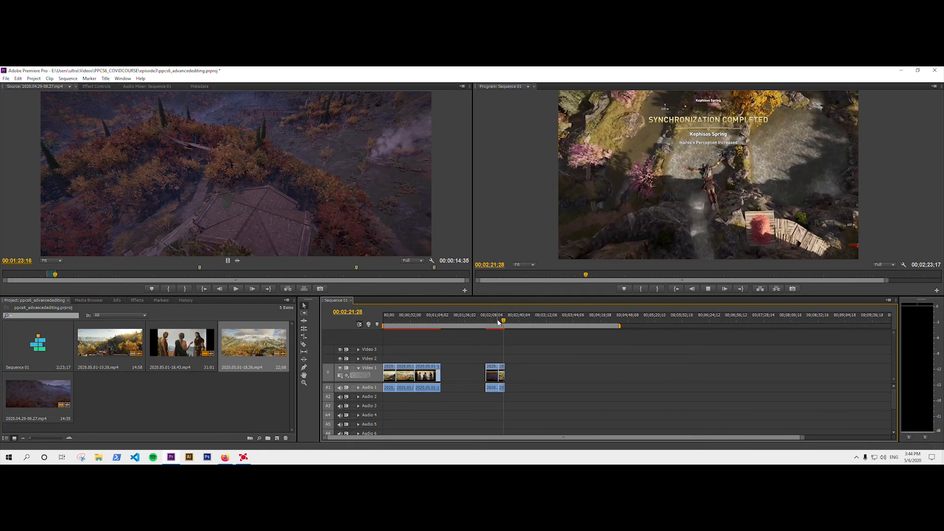
key(space)
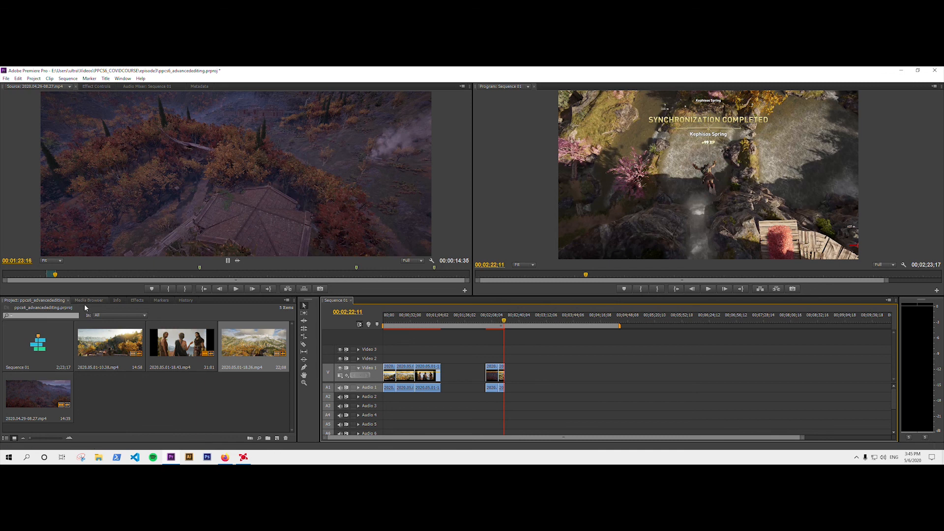
Step: Open the project's 2020.05.01-18.36.mp4 as the source clip and move to the start of its marked range at 00;05;04;12
click(240, 422)
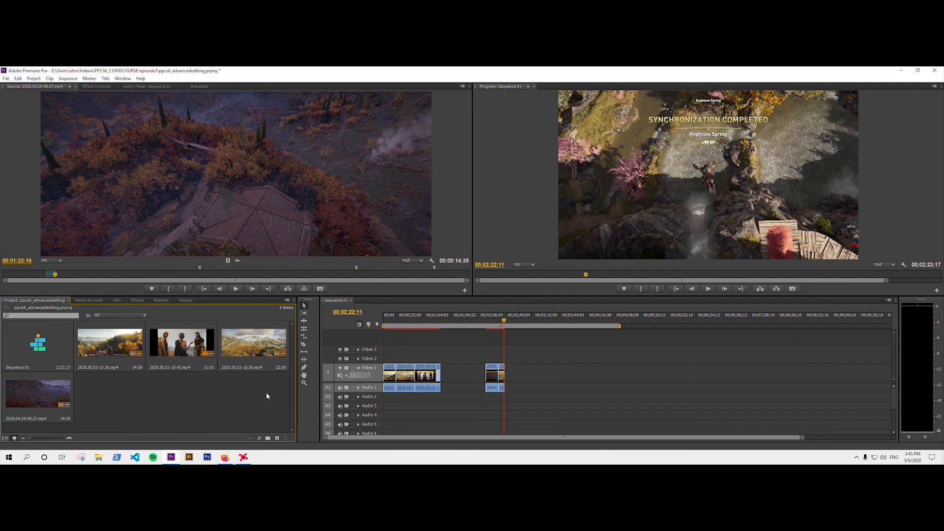
double_click(247, 343)
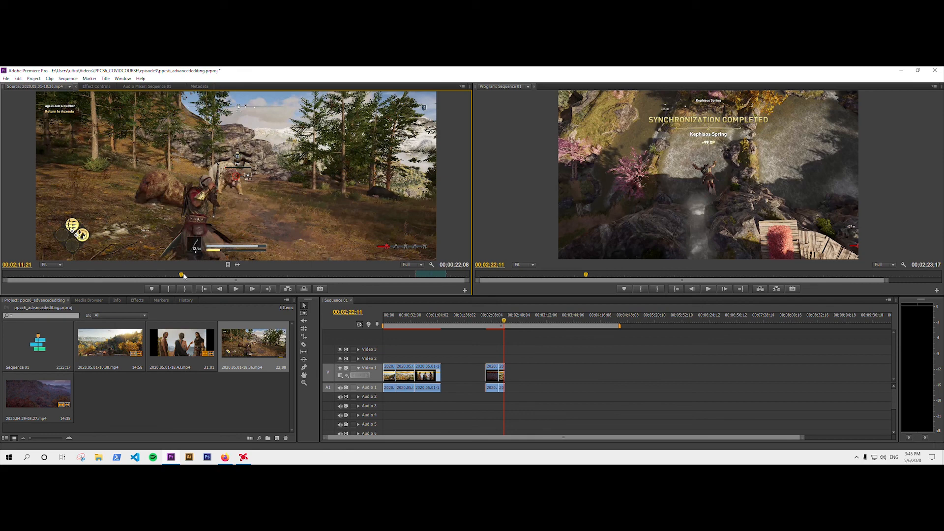
click(175, 276)
drag(175, 277, 416, 278)
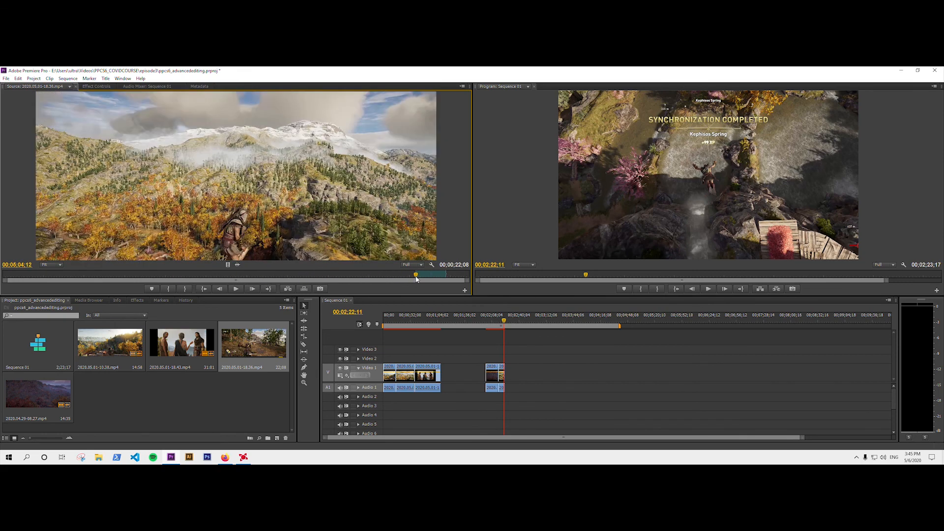
Step: Make a subclip of the marked range of 2020.05.01-18.36.mp4 and name it subclip1_dive
click(49, 79)
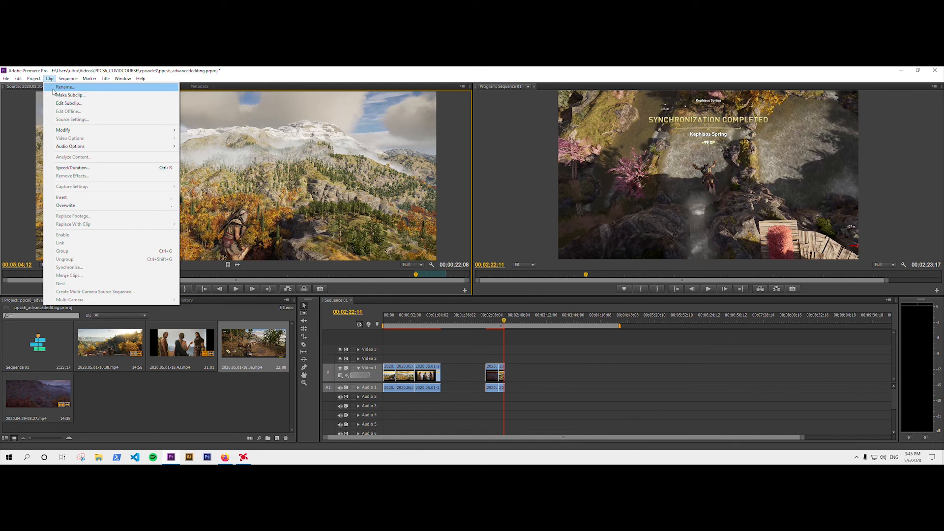
click(69, 95)
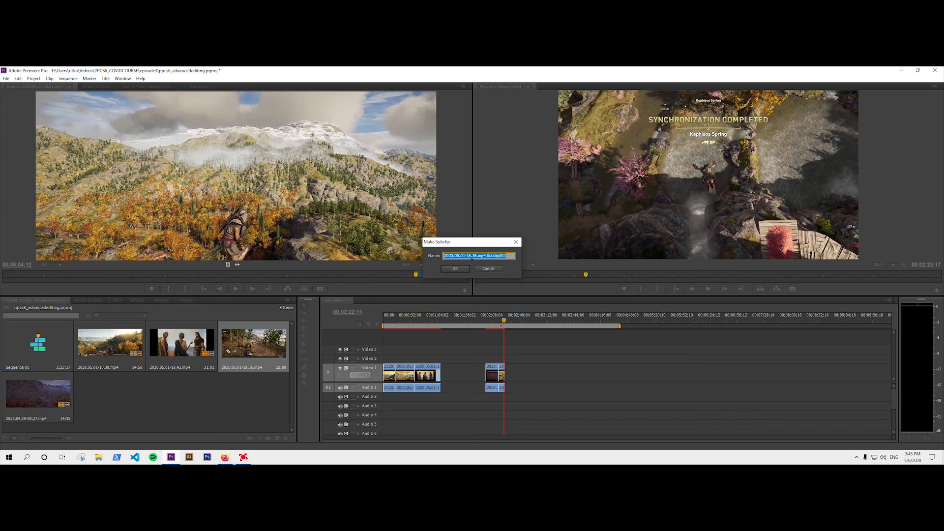
key(BackSpace)
text(subclip1_dive)
key(Return)
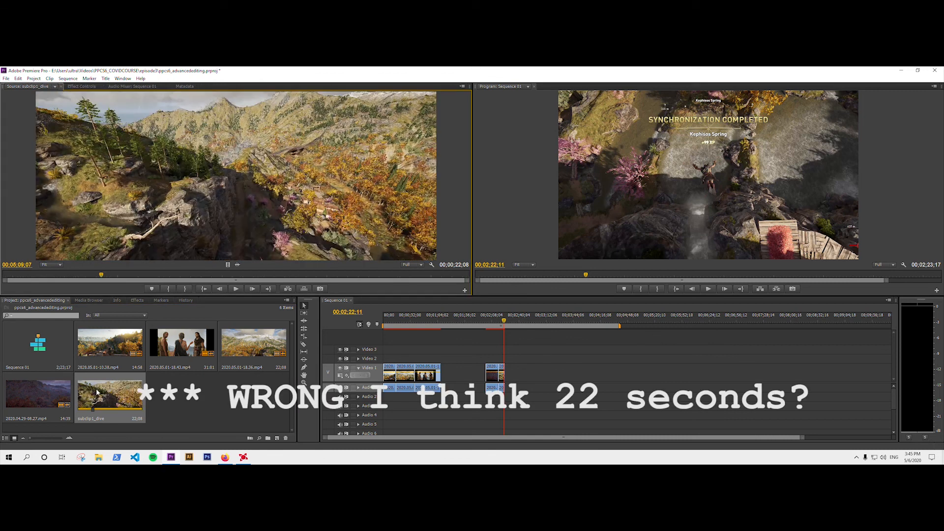
Step: Play subclip1_dive in the source view from its beginning
drag(101, 275, 2, 290)
key(space)
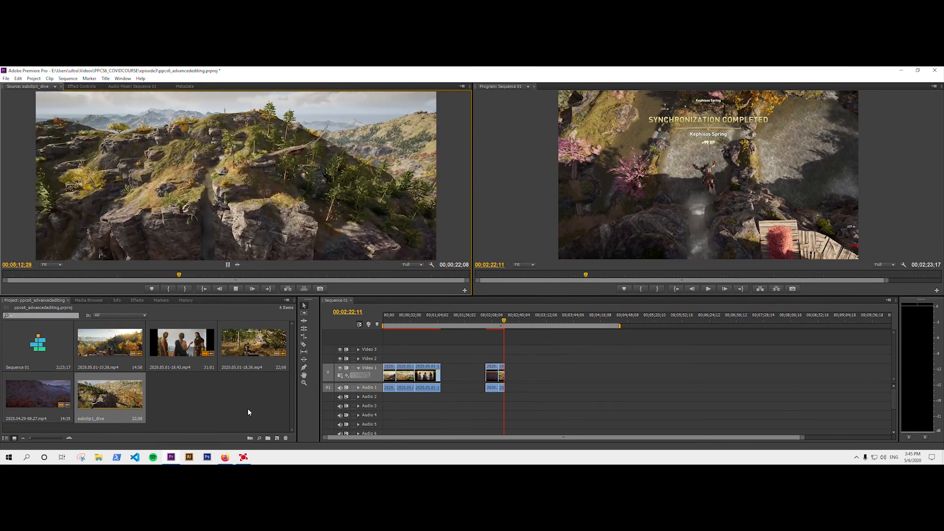
Step: Stop the subclip1_dive playback, try making a subclip copy of 2020.05.01-18.36.mp4 in the project, and delete the extra items
key(space)
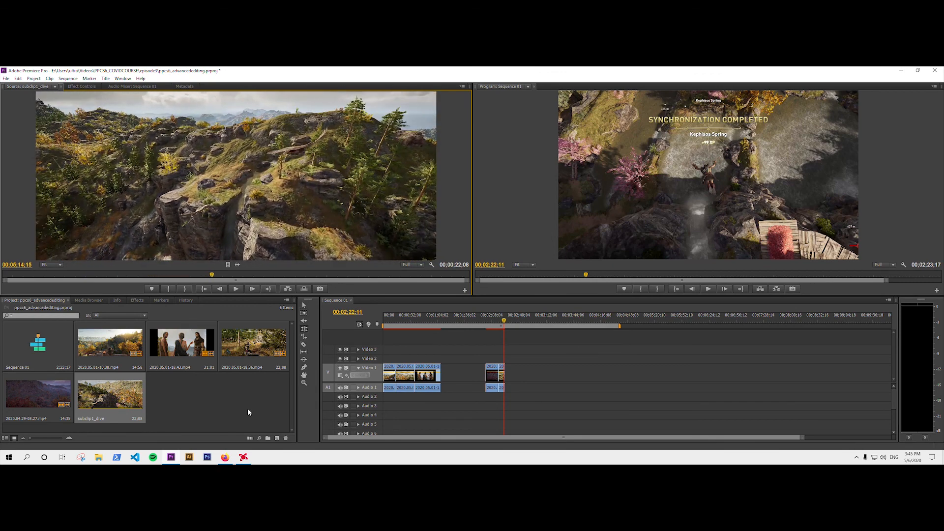
drag(257, 351, 245, 397)
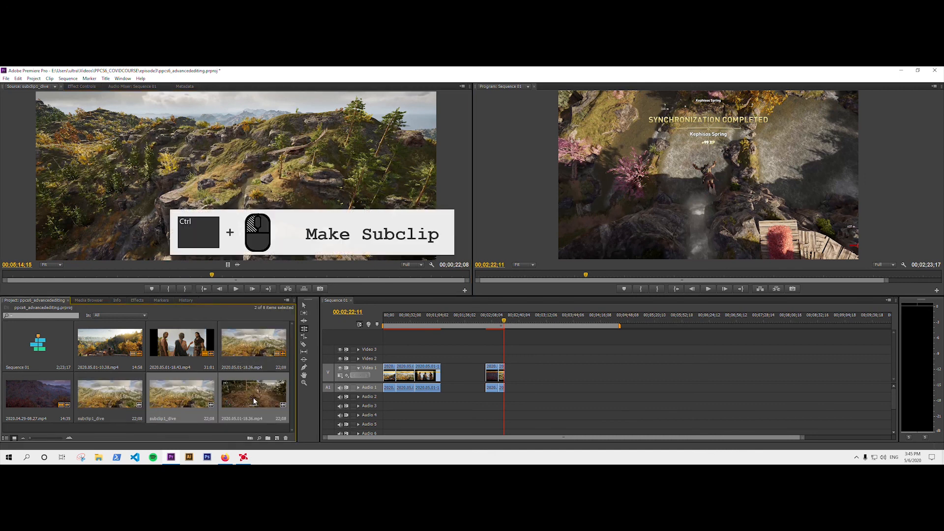
key(Delete)
double_click(259, 402)
key(Escape)
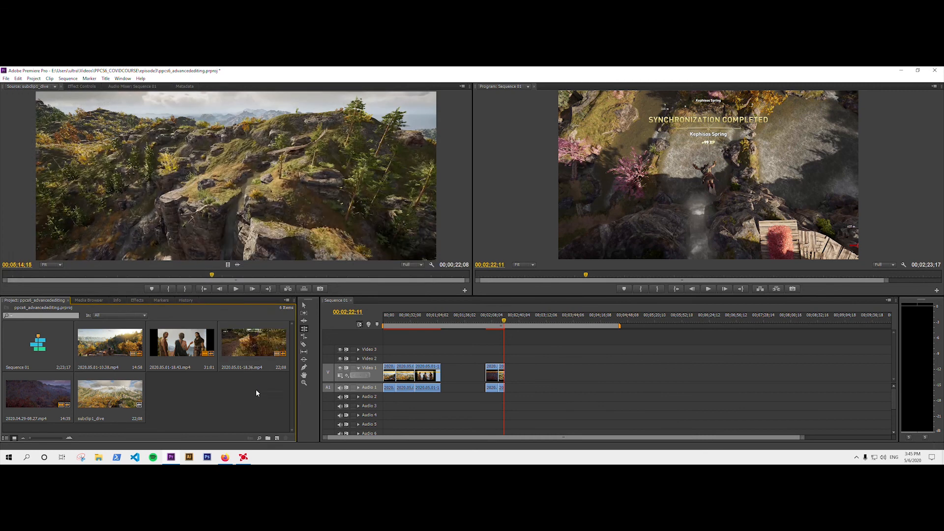
Step: Duplicate 2020.05.01-18.36.mp4 in the project twice, deleting each copy
click(240, 343)
key(ctrl+v)
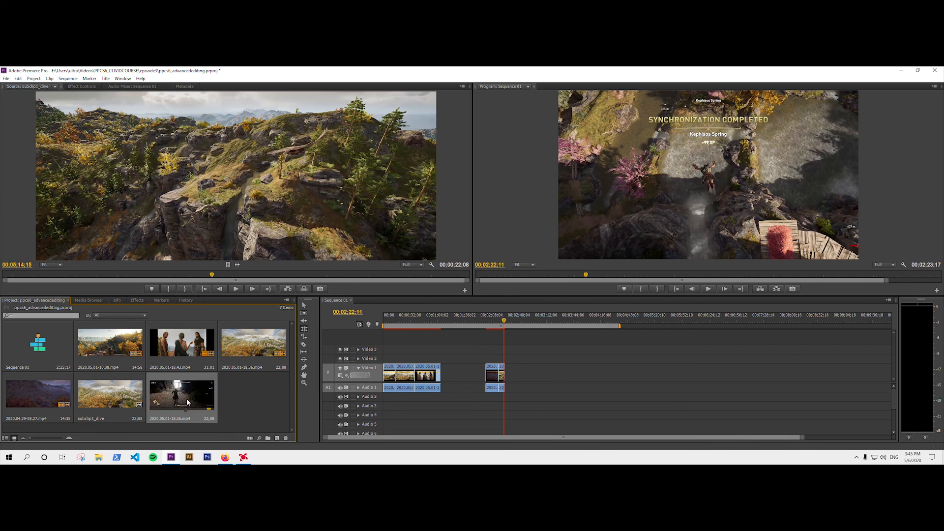
key(Delete)
click(251, 351)
key(ctrl+v)
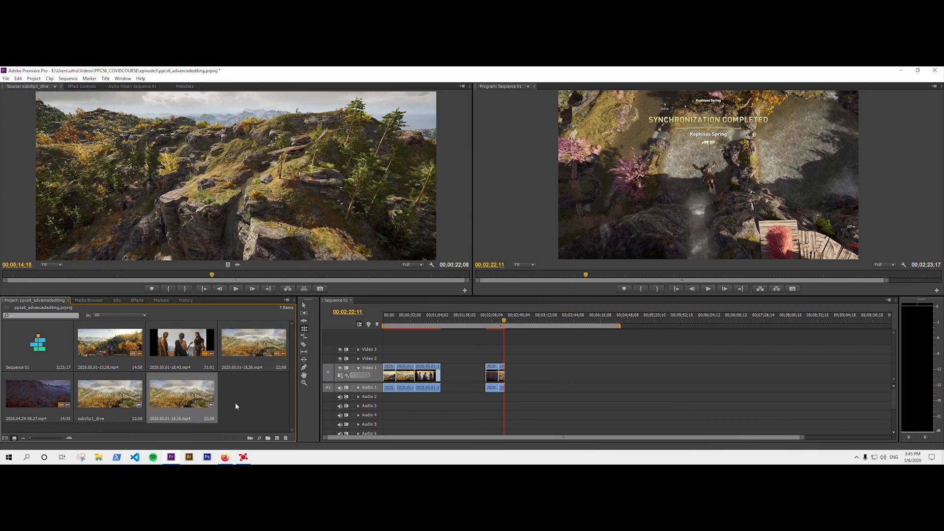
key(Delete)
Step: Make a copy of 2020.05.01-18.43.mp4 in the project, open it in the source view, and delete it
click(182, 340)
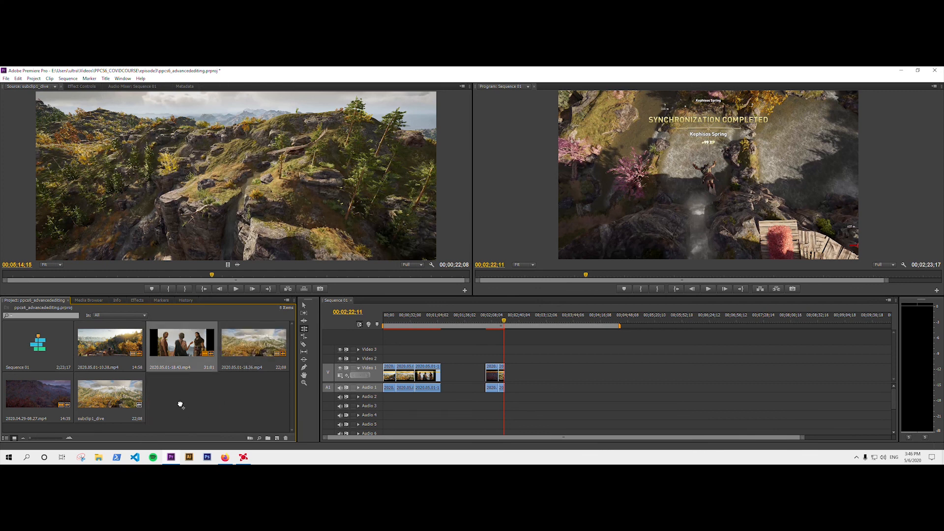
key(ctrl+v)
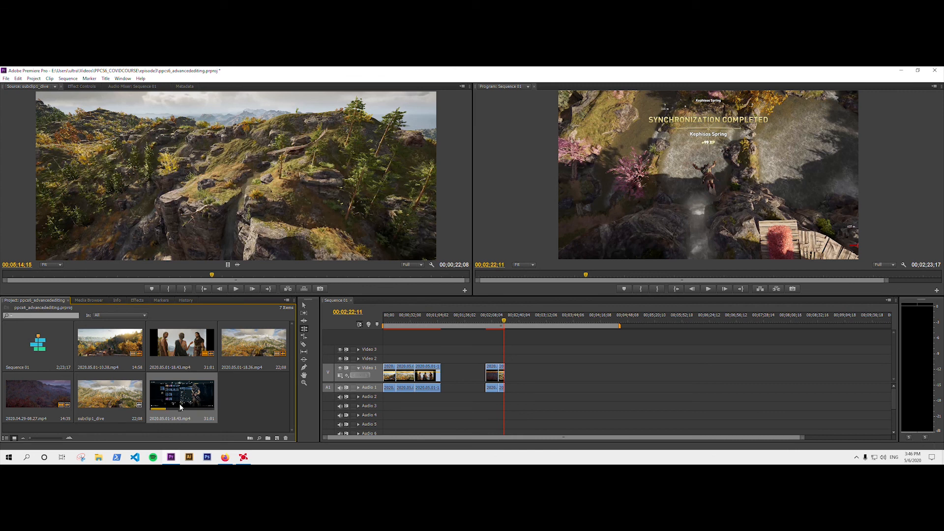
double_click(180, 407)
click(193, 396)
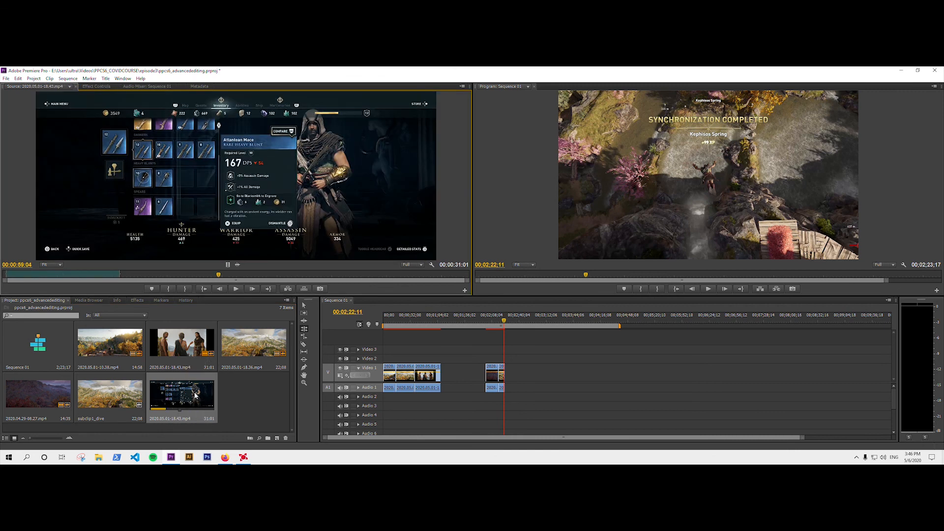
key(Delete)
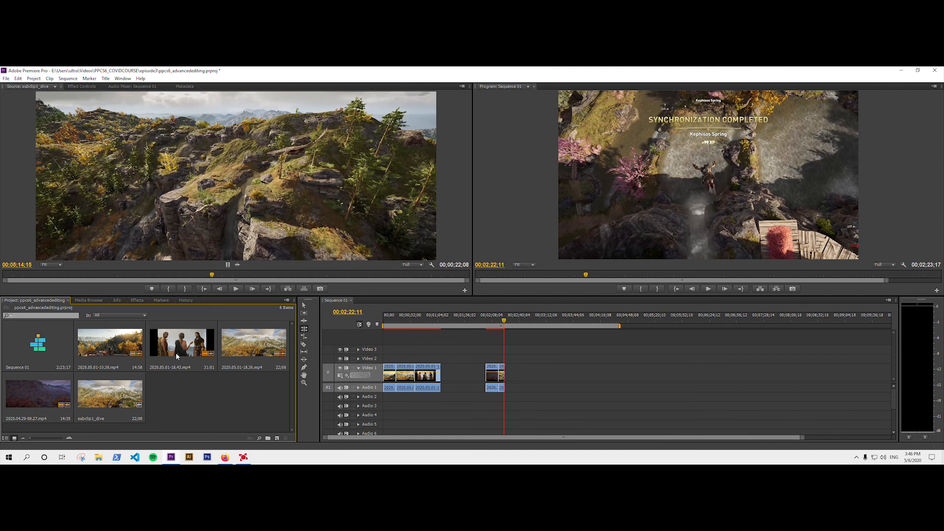
Step: Move the 2020.05.01-18.43.mp4 source to about 00;00;03;07, try making a subclip copy of it, and delete the copy after checking it
double_click(175, 353)
click(14, 275)
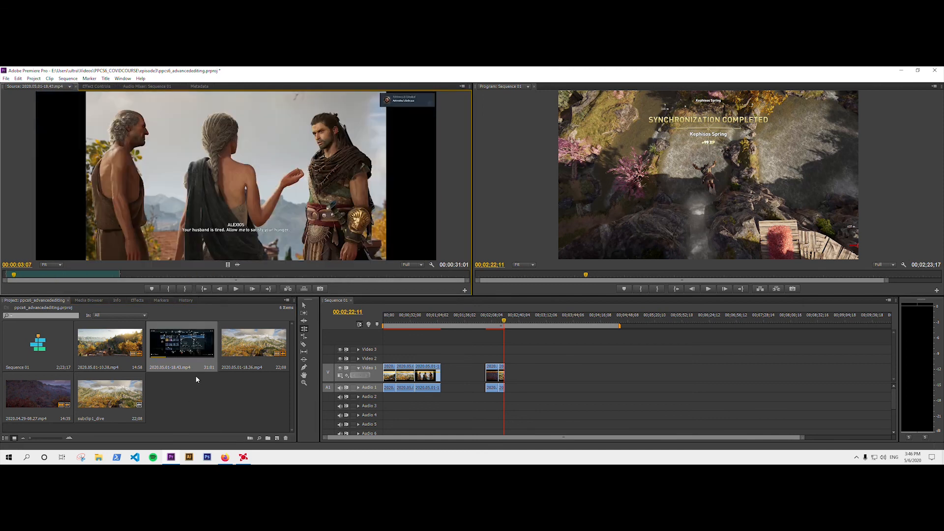
ctrl+drag(184, 353, 189, 402)
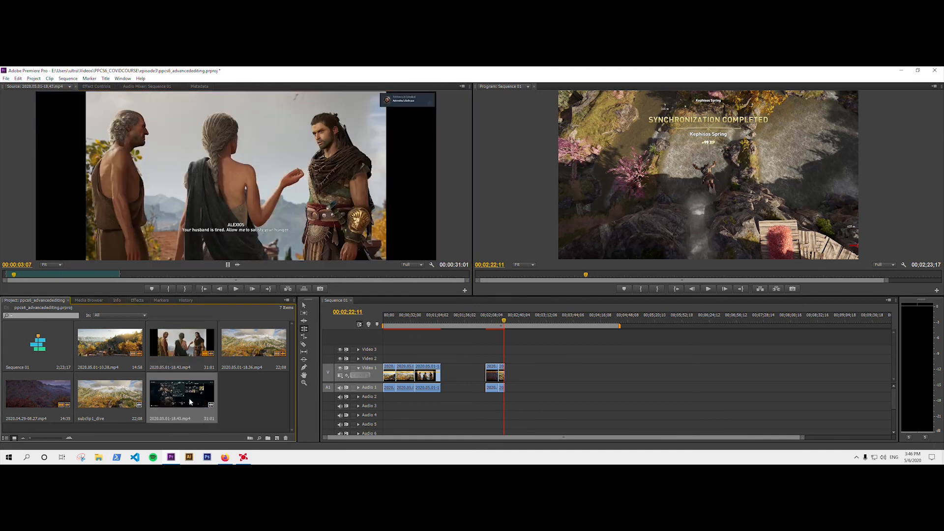
double_click(189, 401)
click(189, 397)
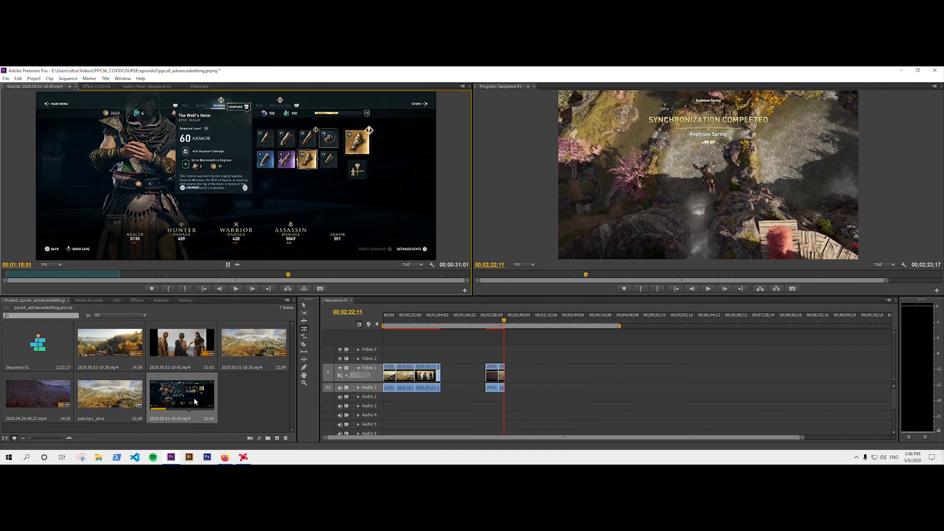
key(Delete)
Step: Examine the marked ranges of 2020.05.01-18.36.mp4 and 2020.05.01-18.43.mp4 in the source view
click(271, 340)
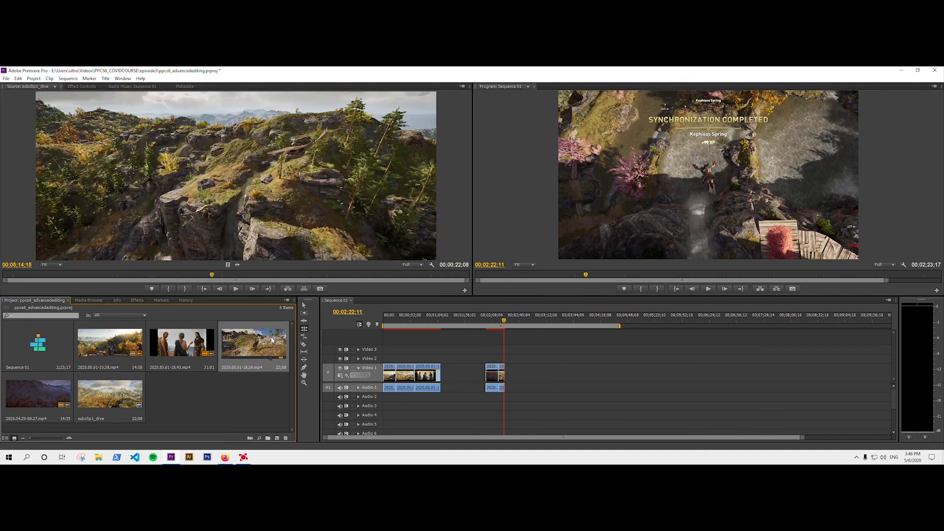
double_click(260, 342)
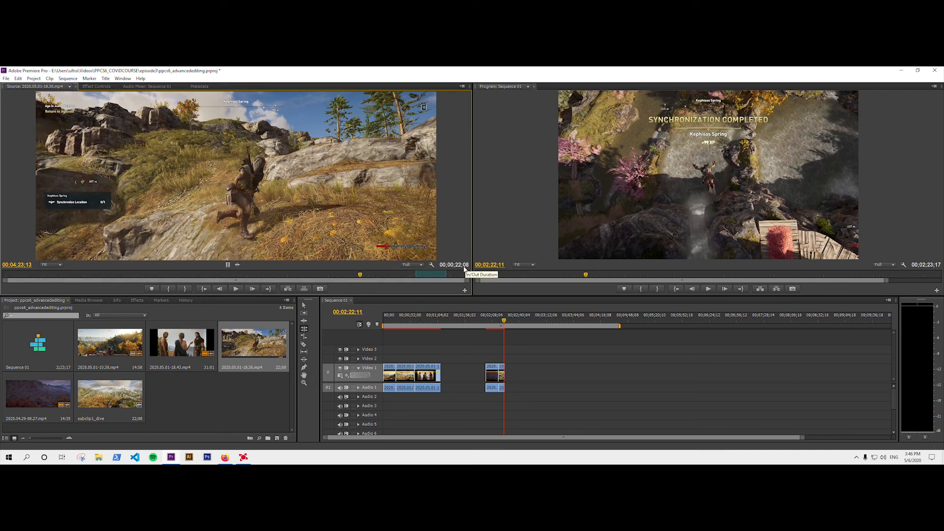
double_click(198, 345)
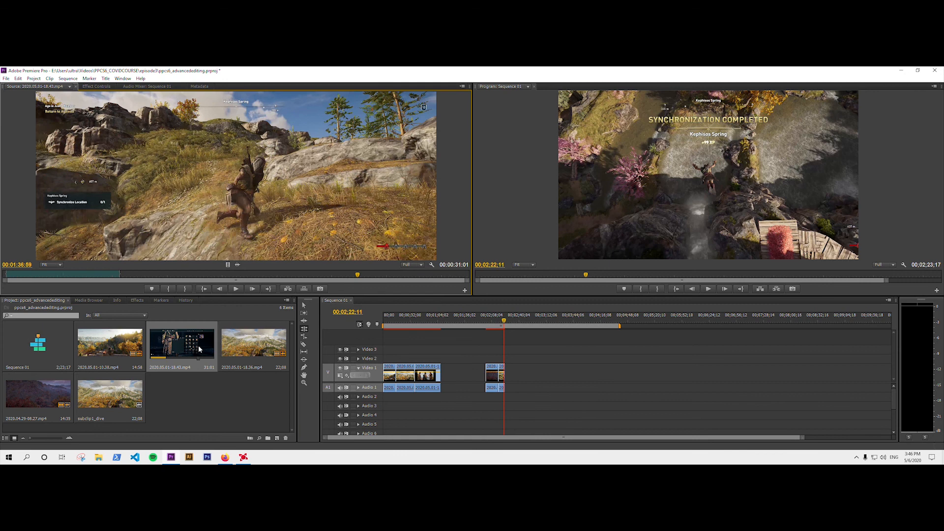
double_click(188, 394)
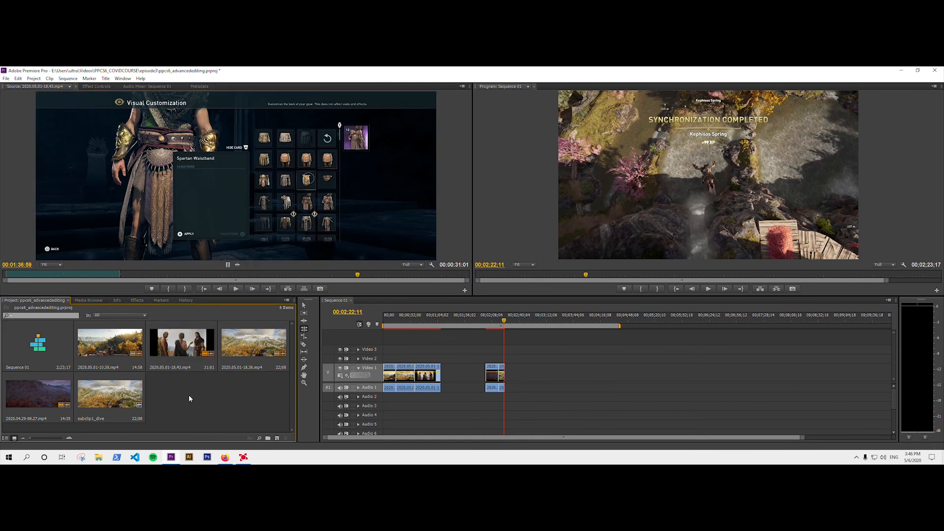
key(Escape)
Step: Target Video 2, try placing subclip1_dive on it at 00;02;22;11, and undo the placement
click(375, 382)
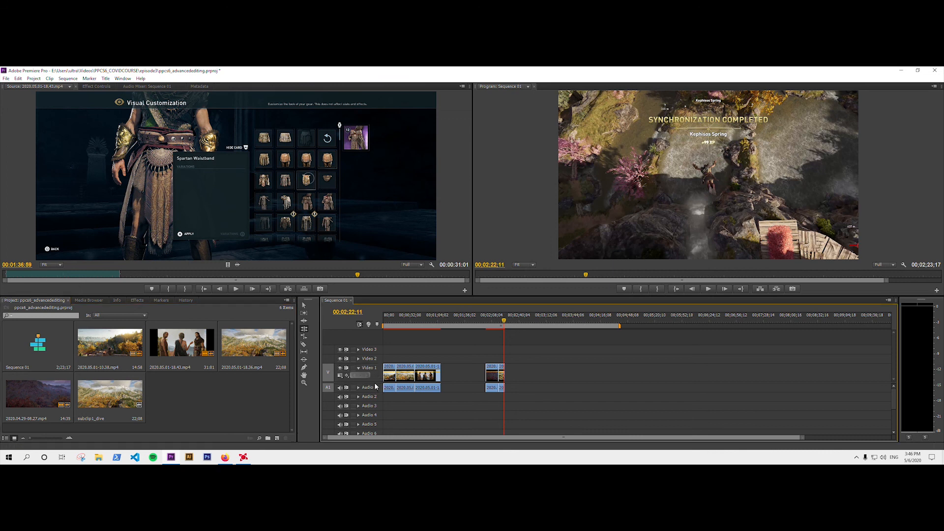
click(368, 362)
click(133, 399)
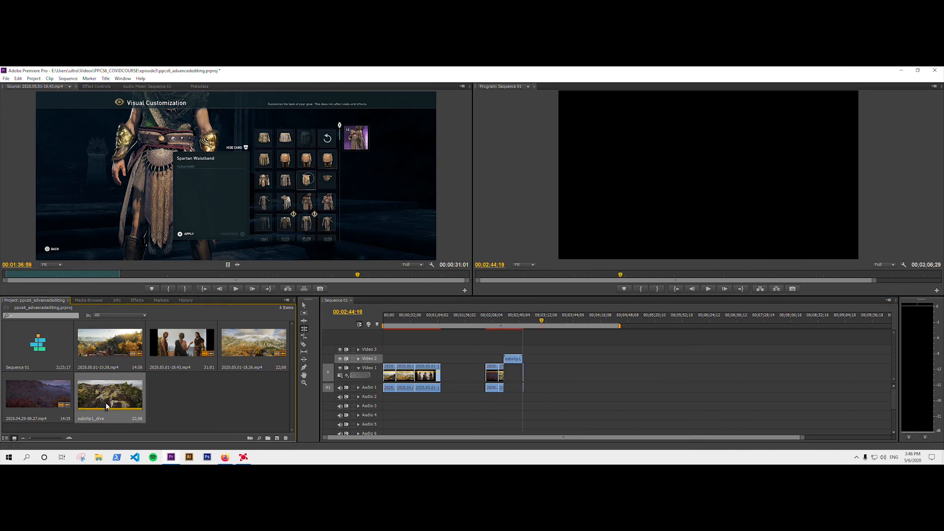
key(ctrl+z)
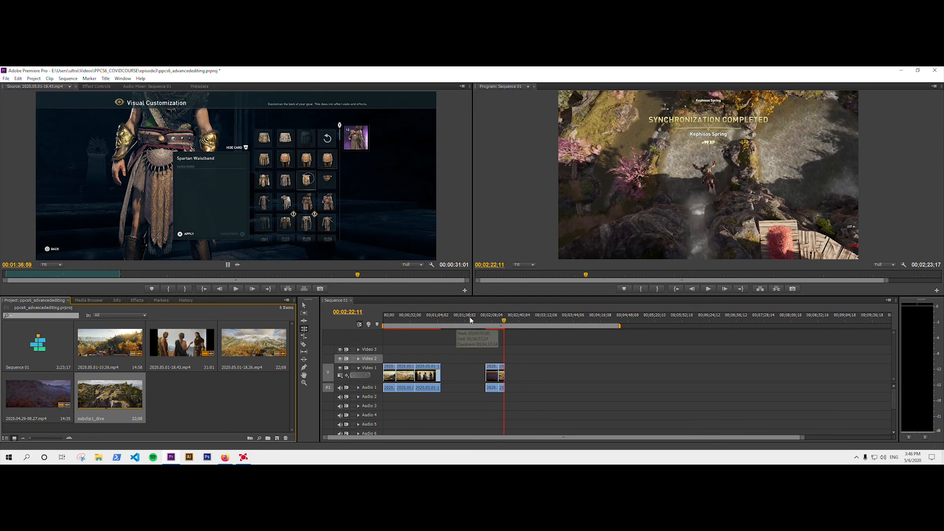
Step: With Video 2 targeted, try adding 2020.05.01-18.43.mp4 at about 00;01;28;02, undo the extra project copy, and untarget Video 2
drag(504, 320, 456, 327)
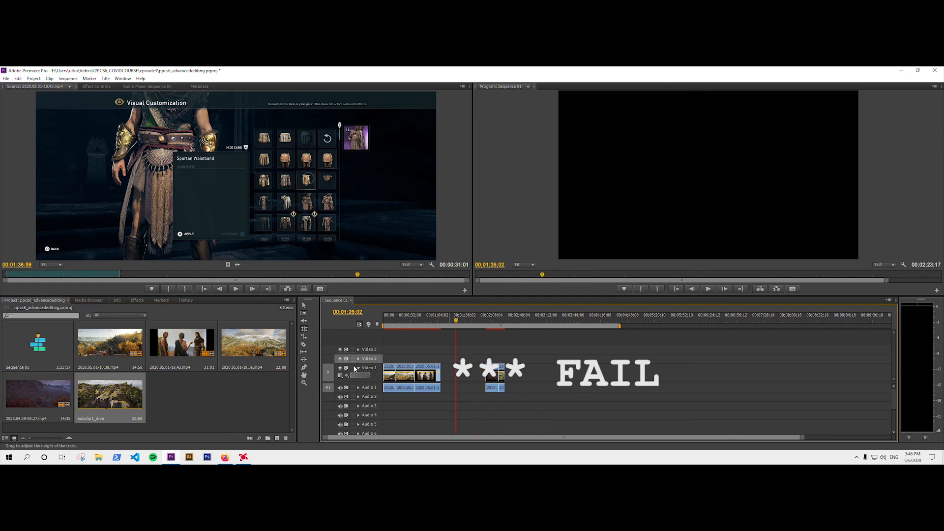
key(Down)
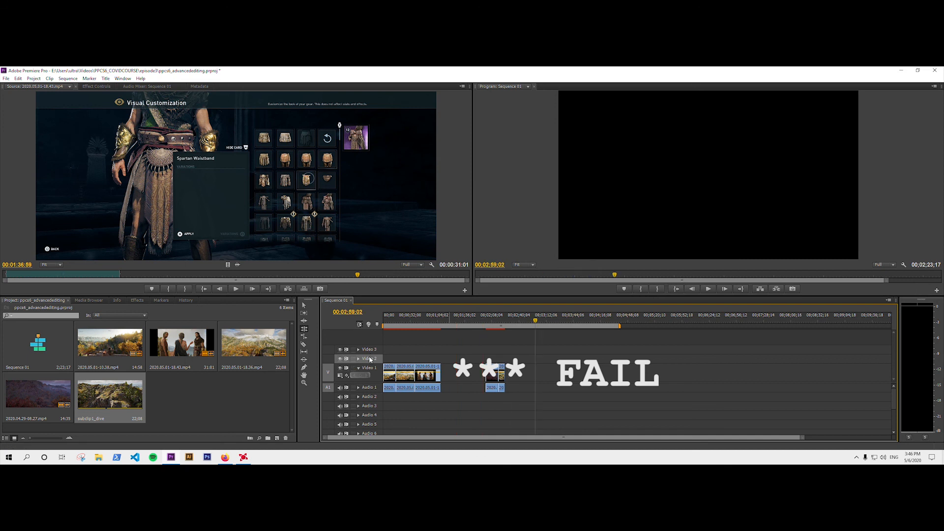
key(Up)
key(ctrl+v)
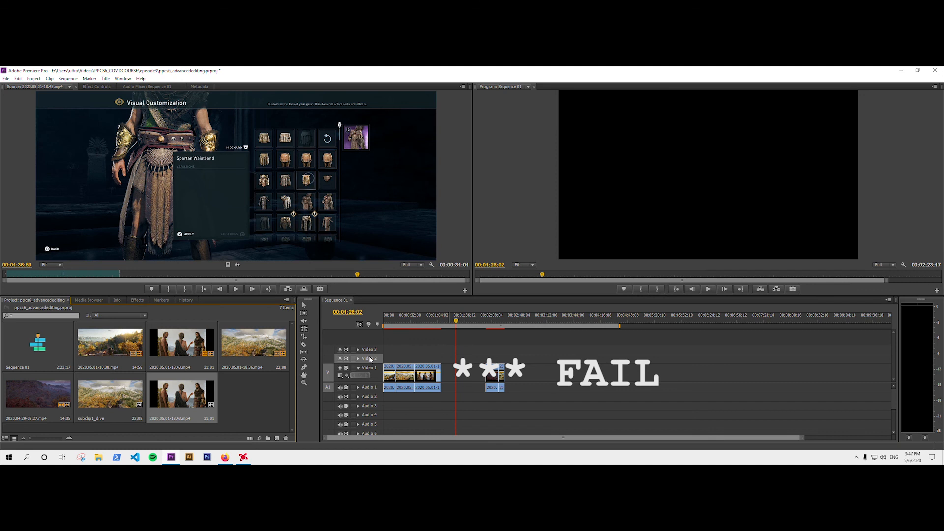
key(ctrl+z)
key(ctrl+z)
key(ctrl+z)
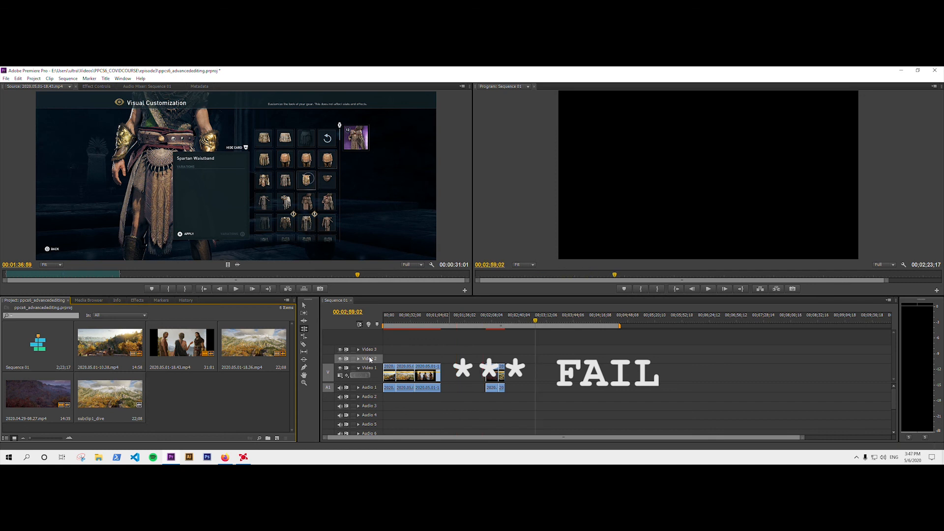
click(370, 359)
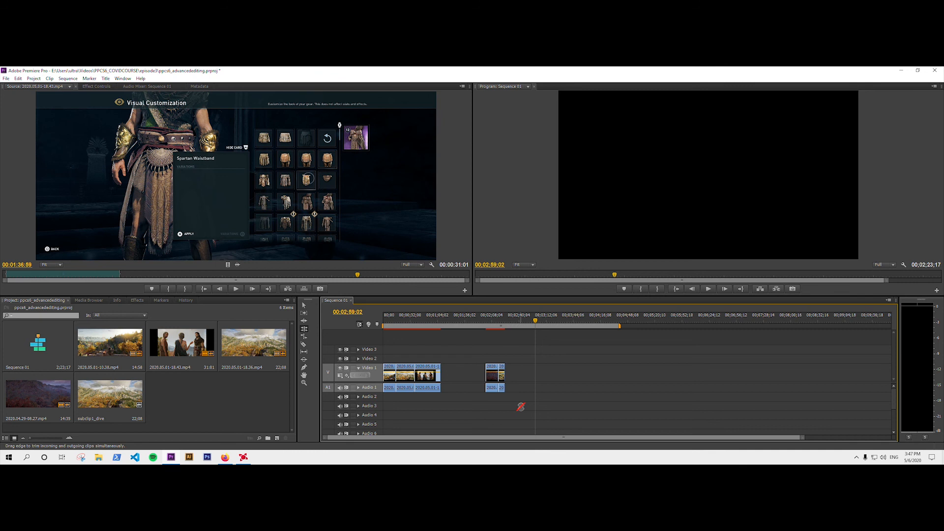
Step: Link the first Video 1 clip after the gap, near 00;02;08;04, with its matching audio clip on Audio 1
key(v)
click(495, 375)
right_click(495, 375)
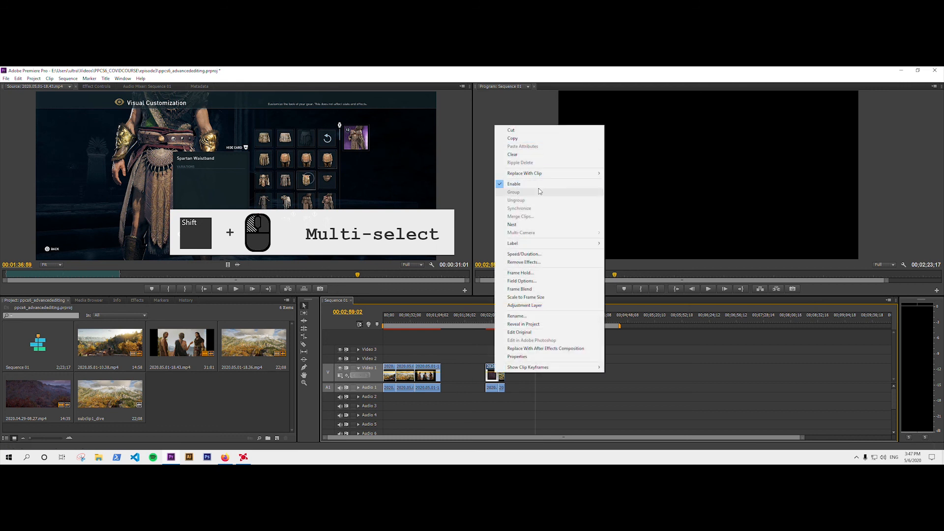
click(509, 404)
shift+click(491, 377)
right_click(490, 376)
click(494, 387)
shift+click(491, 375)
right_click(492, 376)
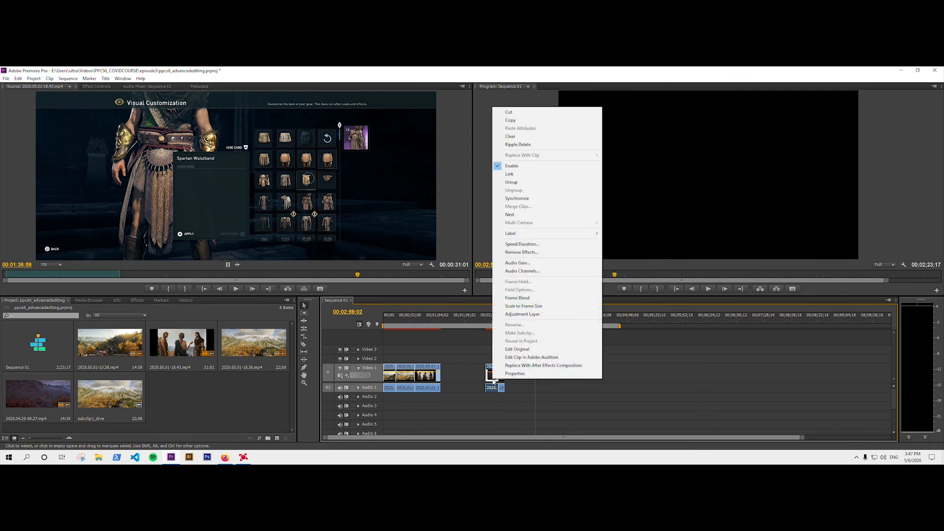
click(525, 176)
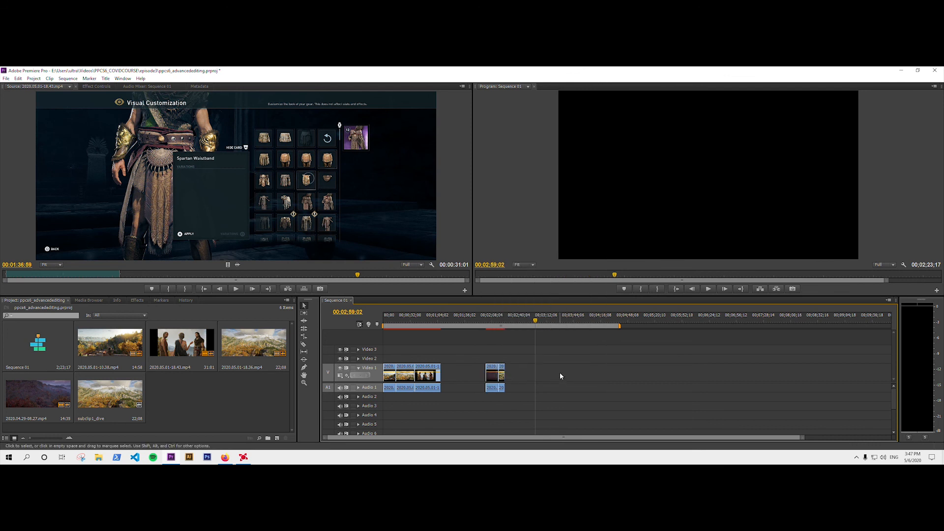